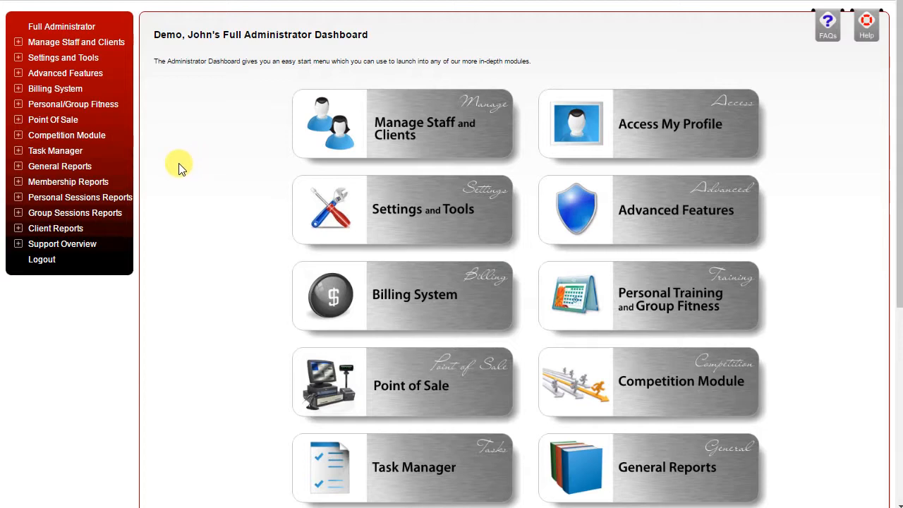
# Open the Membership Agreement template from the agreement wordings for editing
pyautogui.click(19, 59)
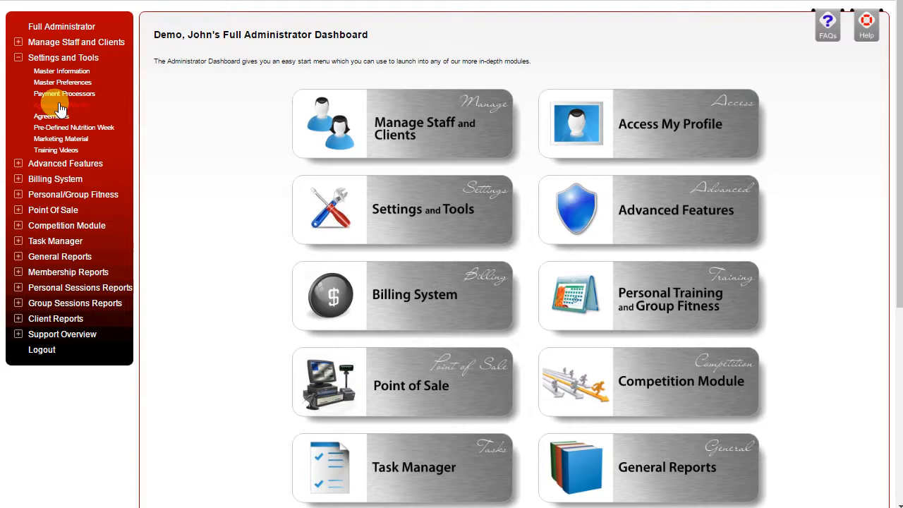
pyautogui.click(58, 103)
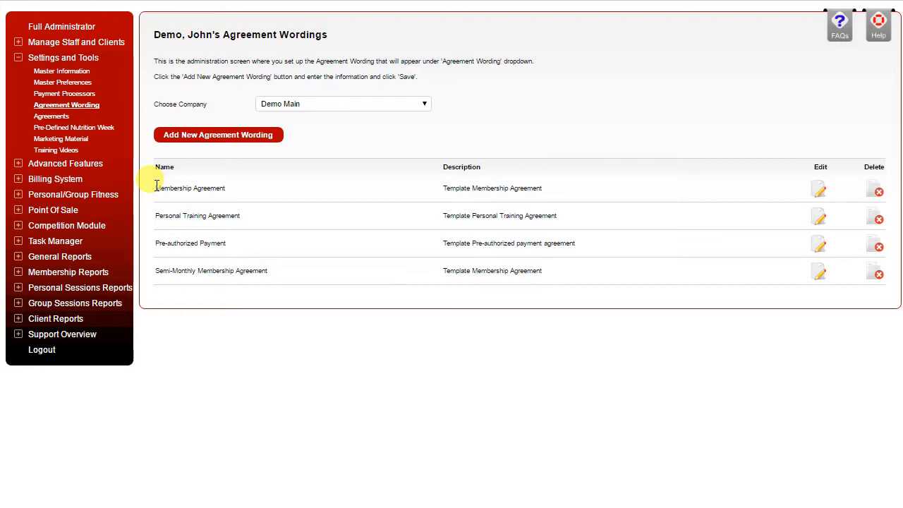
pyautogui.click(819, 189)
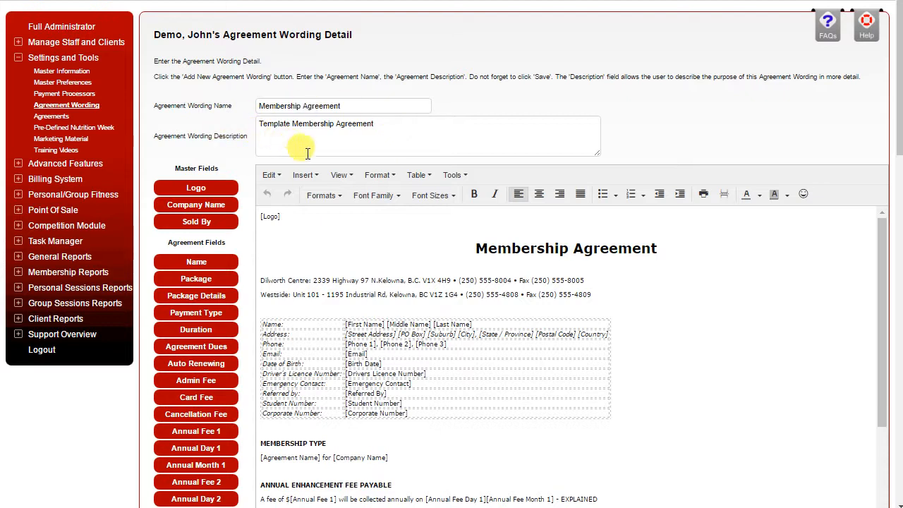
# Examine the Membership Agreement template's header and the master, agreement and client merge fields available for it
pyautogui.scroll(-1, 821, 254)
pyautogui.scroll(1, 821, 254)
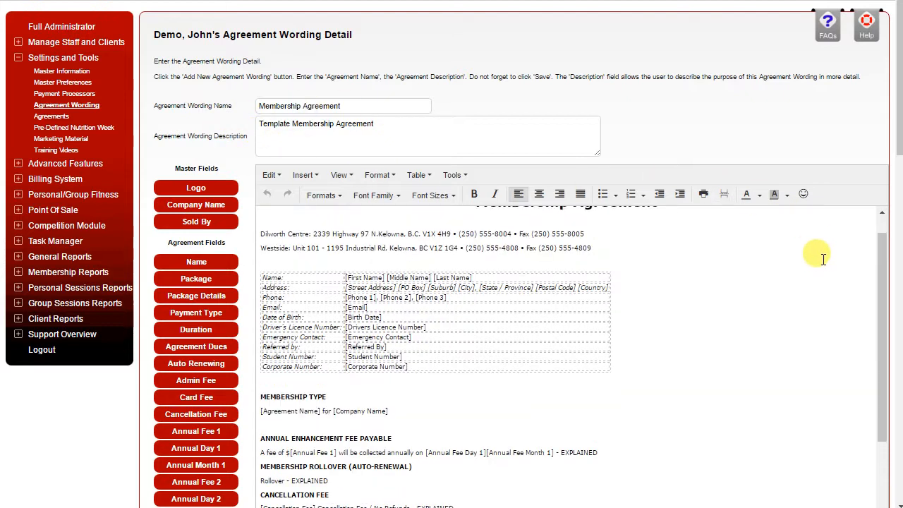
pyautogui.scroll(-2, 900, 167)
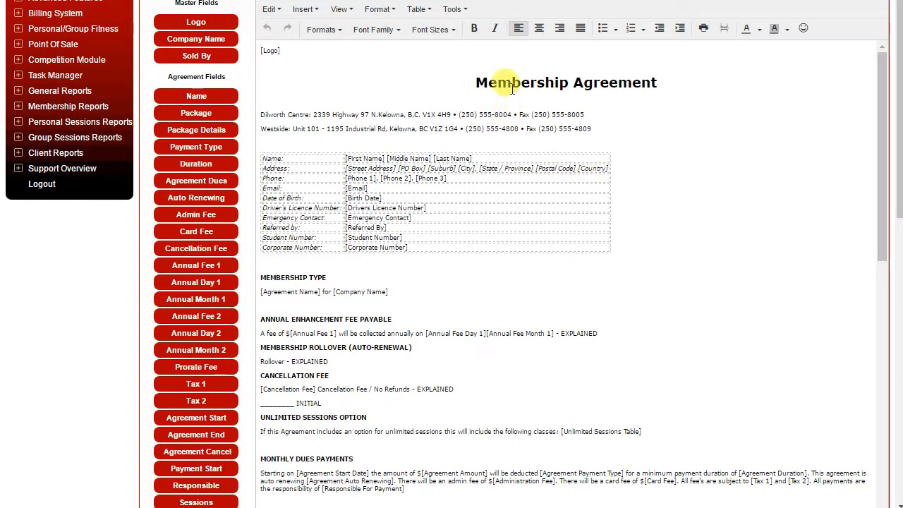
pyautogui.click(511, 79)
pyautogui.click(355, 124)
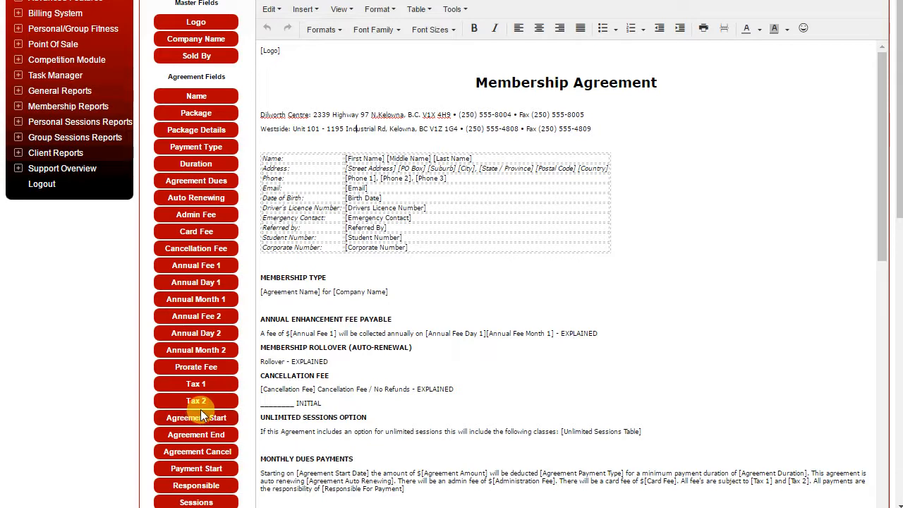
pyautogui.scroll(-1, 195, 203)
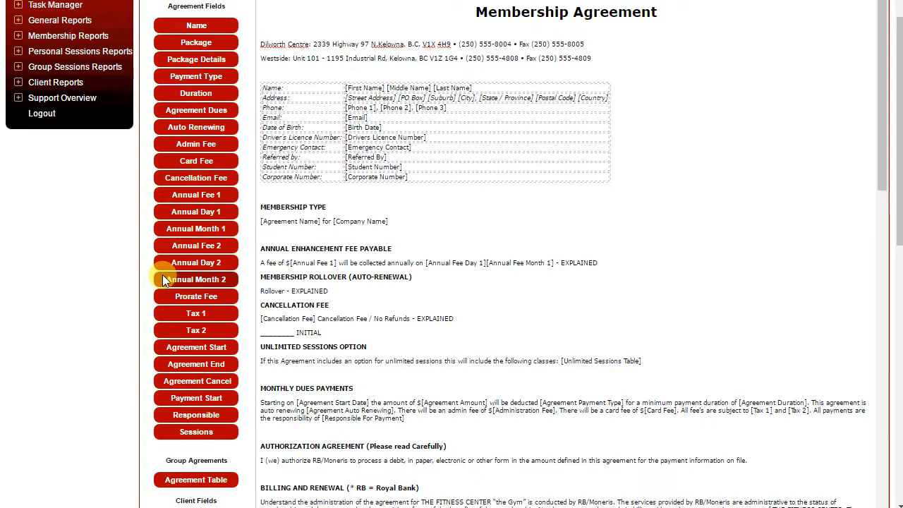
pyautogui.scroll(-6, 163, 280)
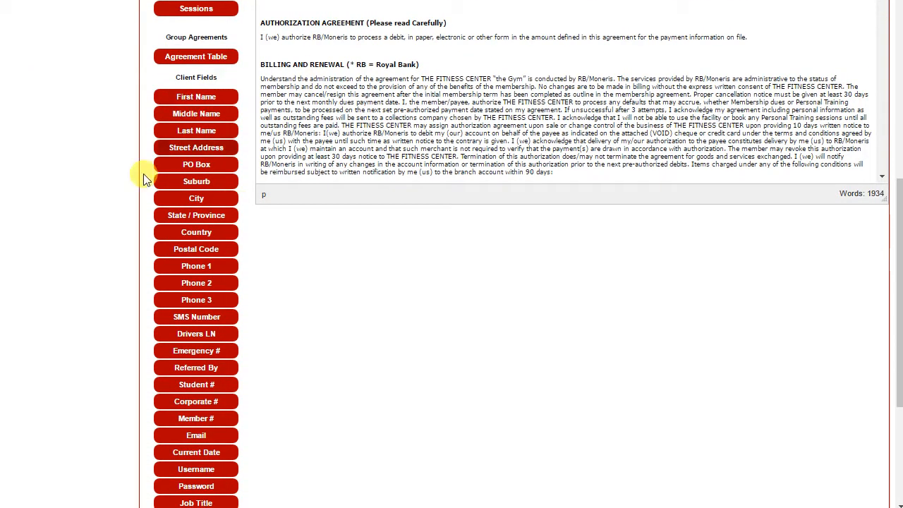
pyautogui.scroll(-1, 149, 348)
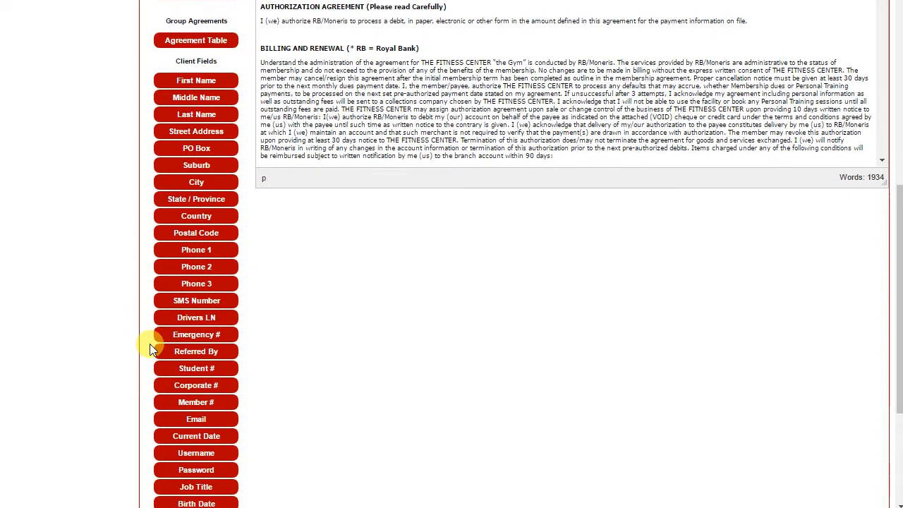
pyautogui.scroll(7, 149, 347)
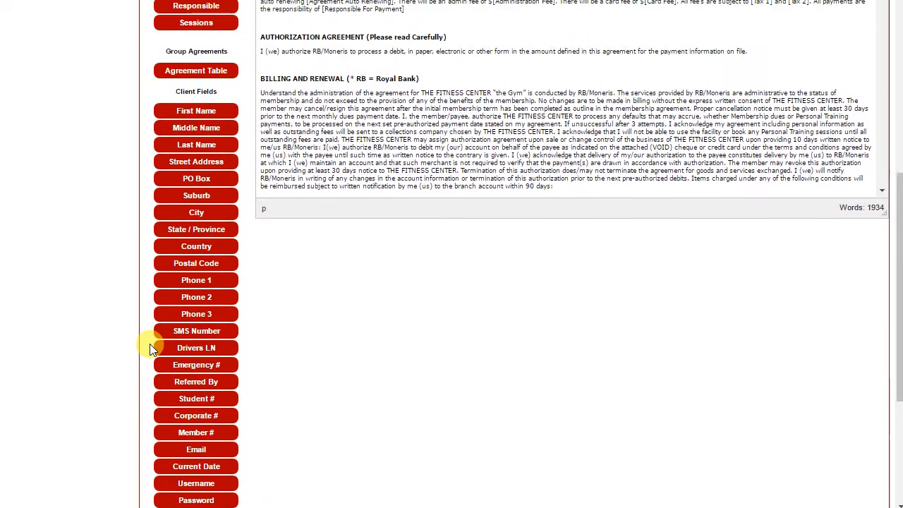
pyautogui.scroll(1, 150, 348)
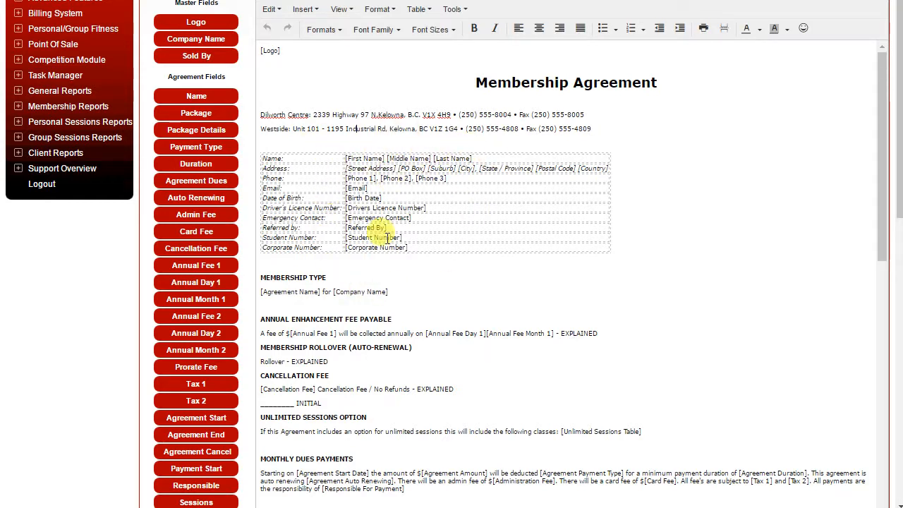
# Review the template's membership, fee, dues payment and billing clauses and the merge fields used in them
pyautogui.scroll(-3, 393, 239)
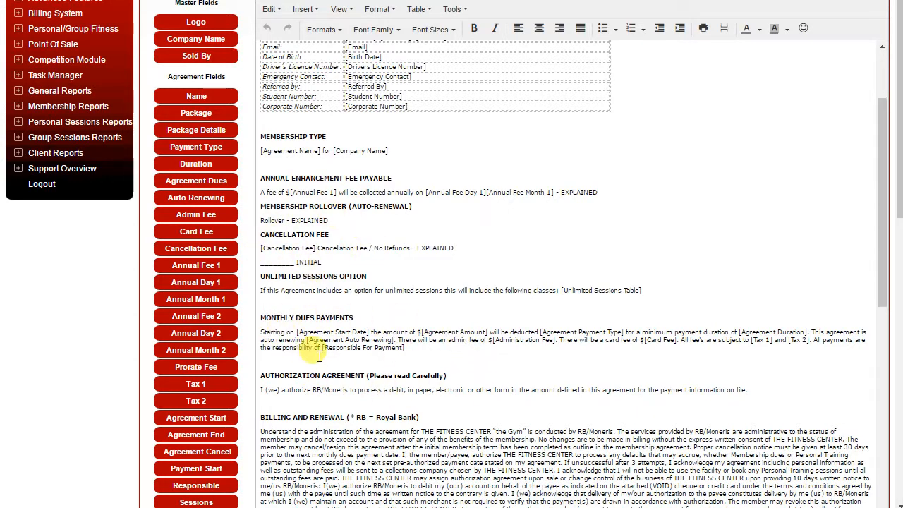
pyautogui.scroll(-1, 312, 343)
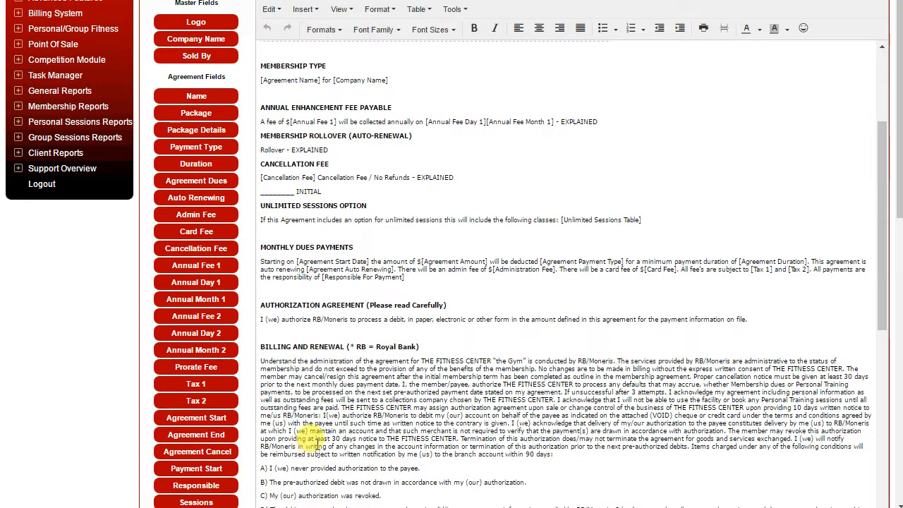
pyautogui.scroll(2, 310, 442)
pyautogui.scroll(1, 317, 443)
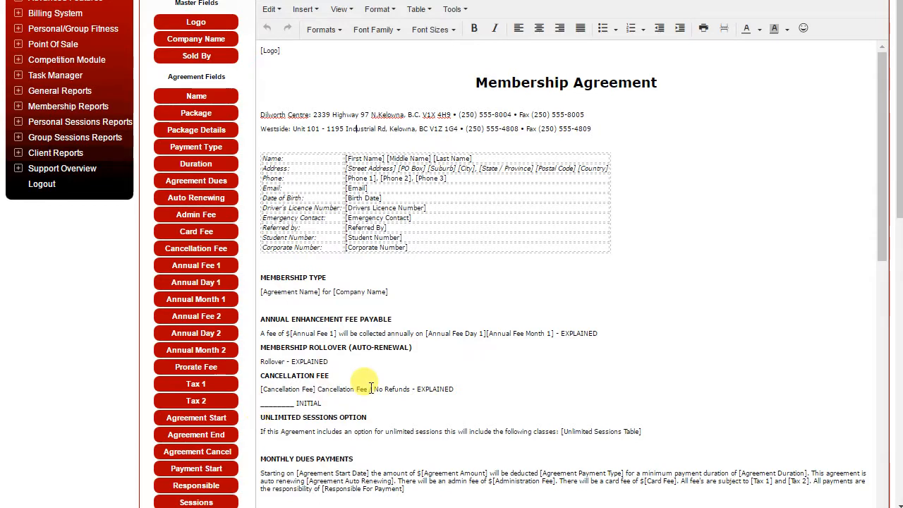
pyautogui.scroll(-2, 370, 388)
pyautogui.scroll(-2, 199, 409)
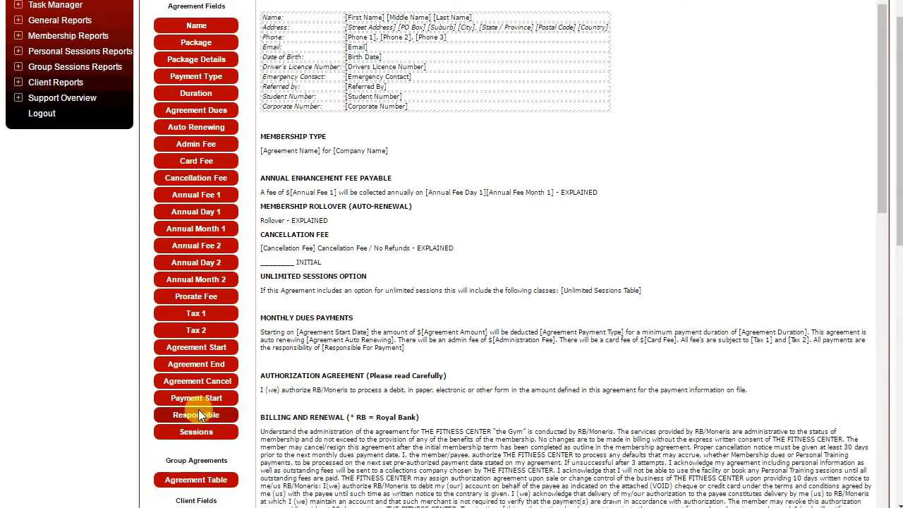
pyautogui.scroll(3, 198, 409)
pyautogui.scroll(4, 406, 395)
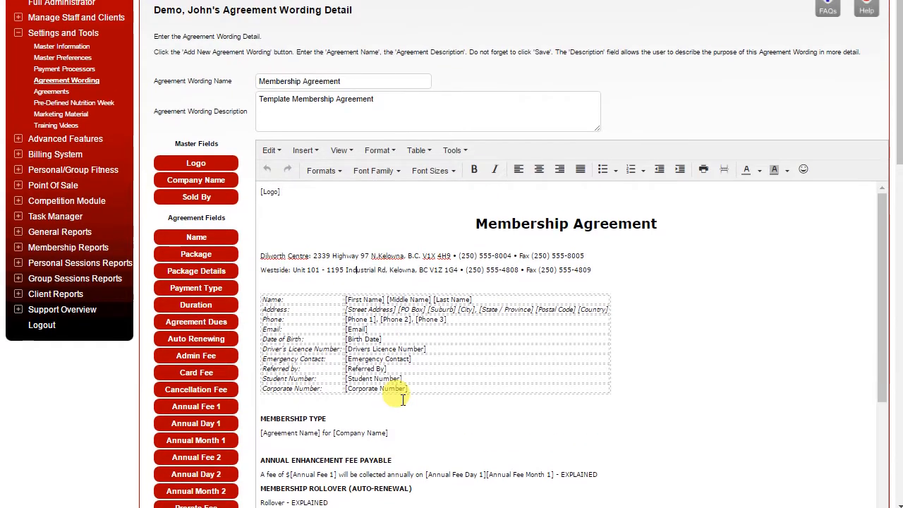
pyautogui.scroll(1, 402, 399)
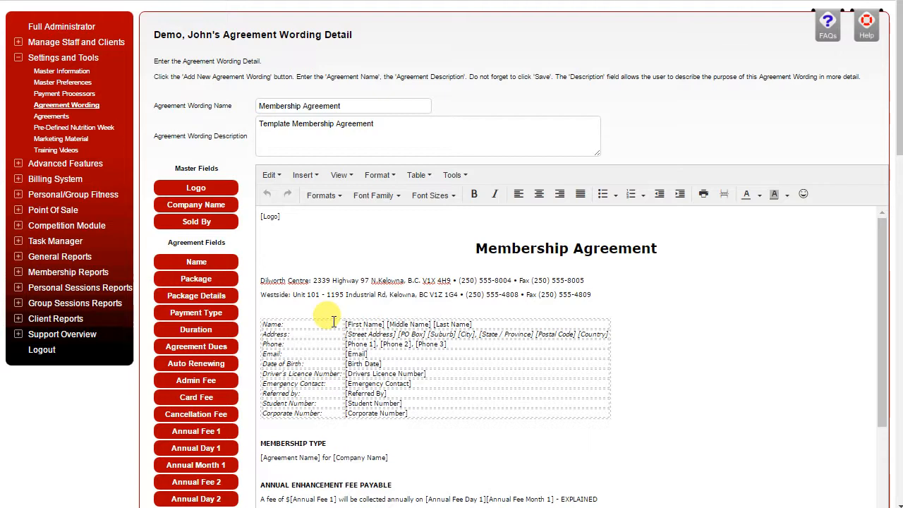
# Open the 2 Year Bi-Weekly Membership from the company's agreements for editing
pyautogui.click(55, 115)
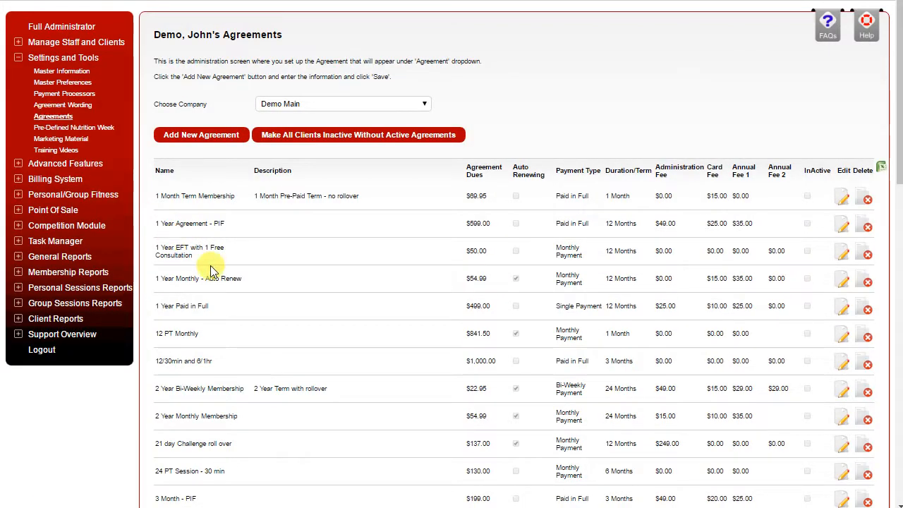
pyautogui.scroll(-1, 211, 269)
pyautogui.scroll(-2, 211, 269)
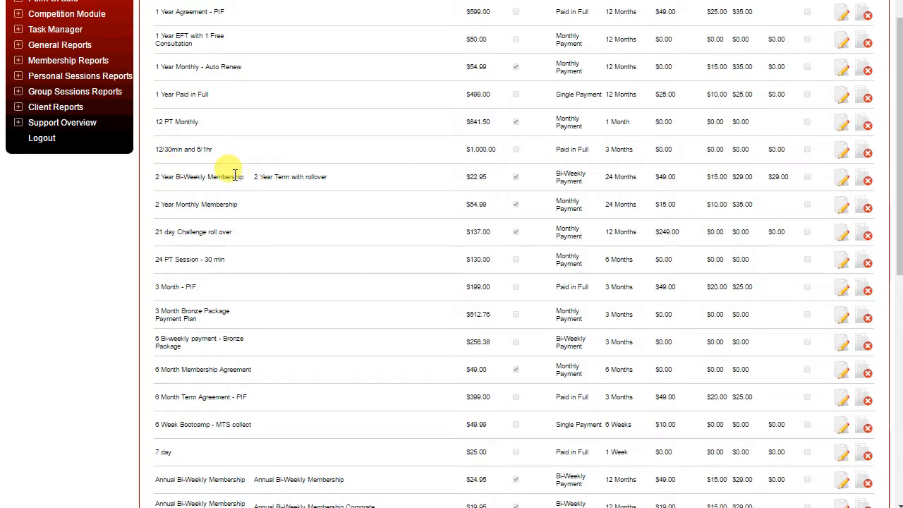
pyautogui.click(843, 182)
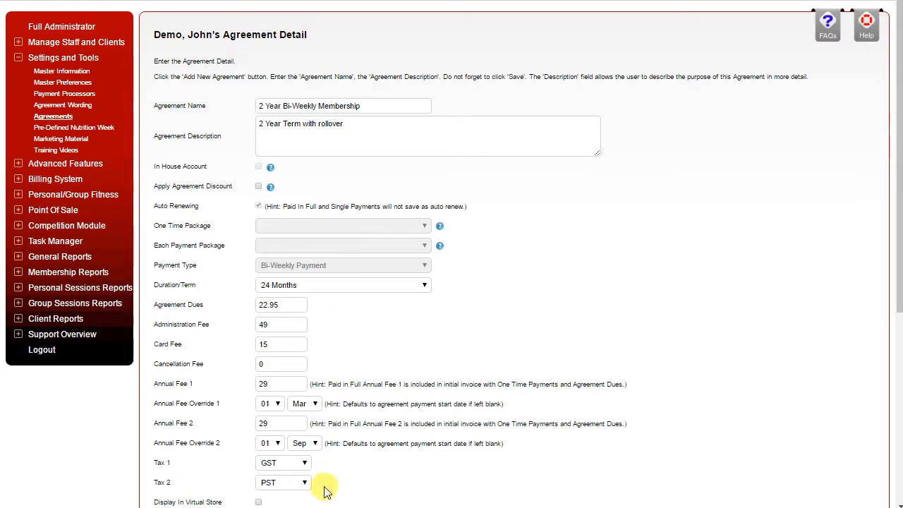
# Set the cancellation fee of the 2 Year Bi-Weekly Membership to 199
pyautogui.scroll(-1, 324, 494)
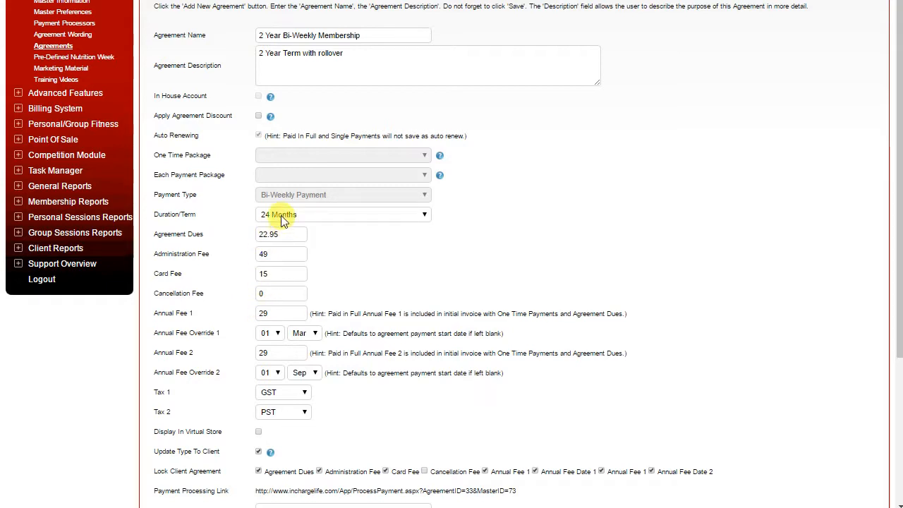
pyautogui.click(273, 293)
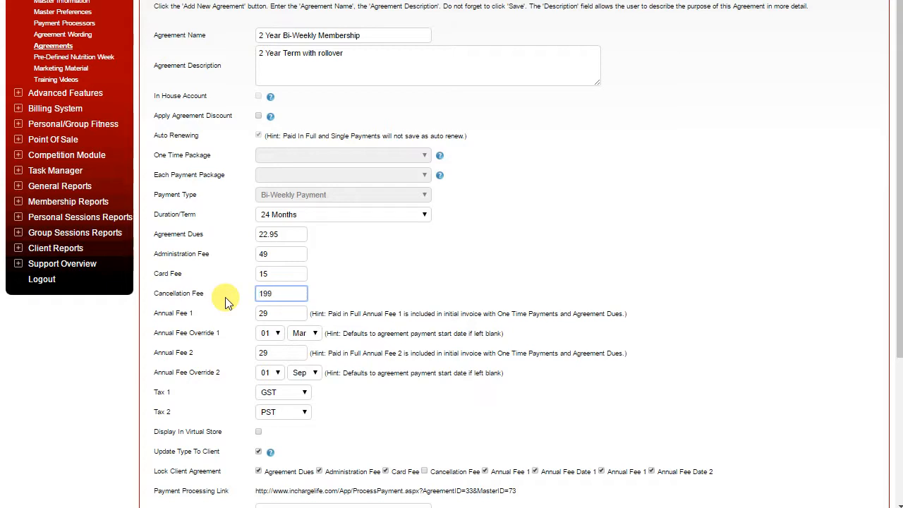
pyautogui.write('199')
pyautogui.click(362, 272)
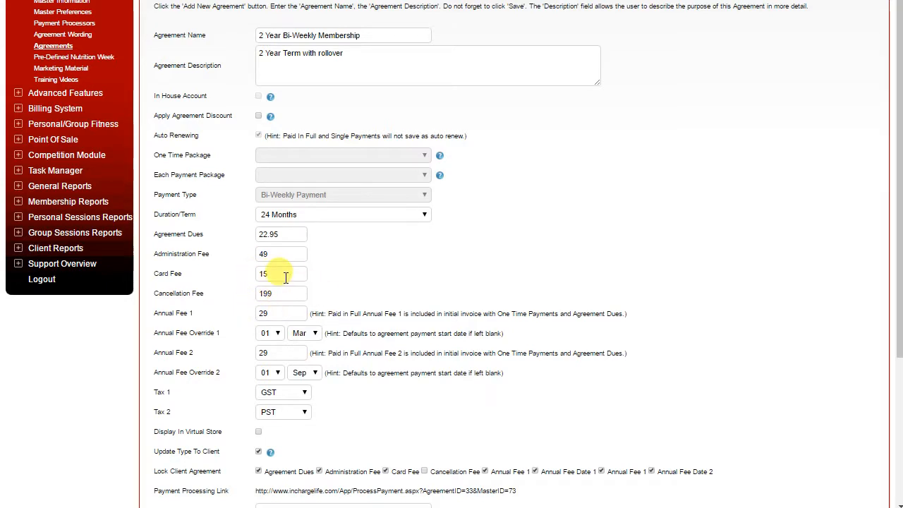
# In the client agreement locks, lock the cancellation fee and unlock the administration fee and card fee
pyautogui.scroll(-2, 286, 277)
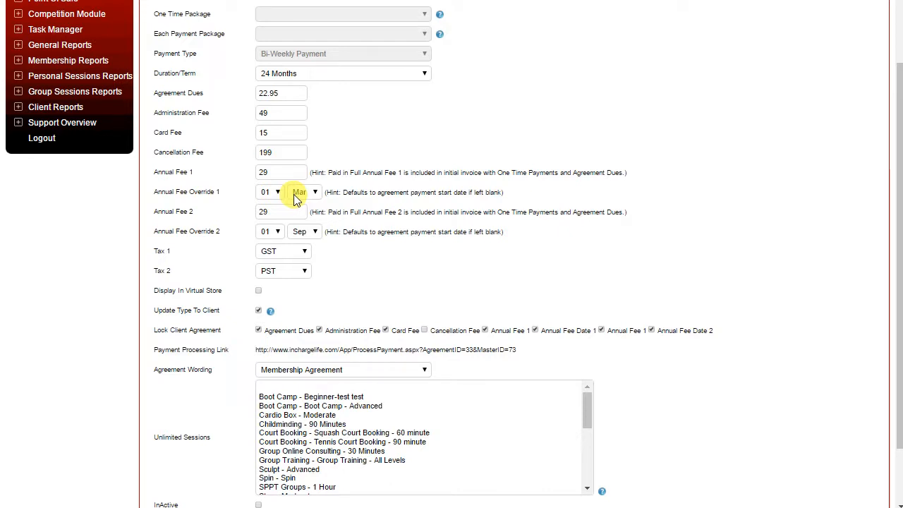
pyautogui.scroll(-2, 296, 197)
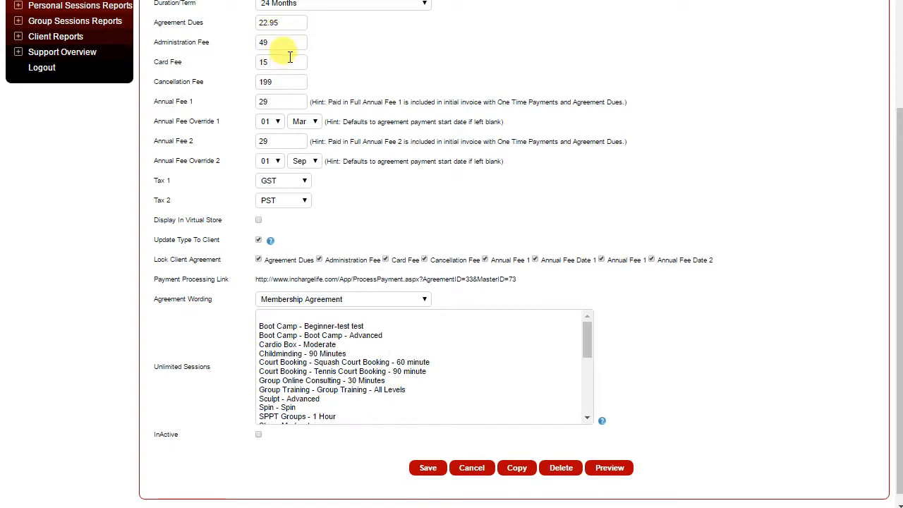
pyautogui.click(319, 259)
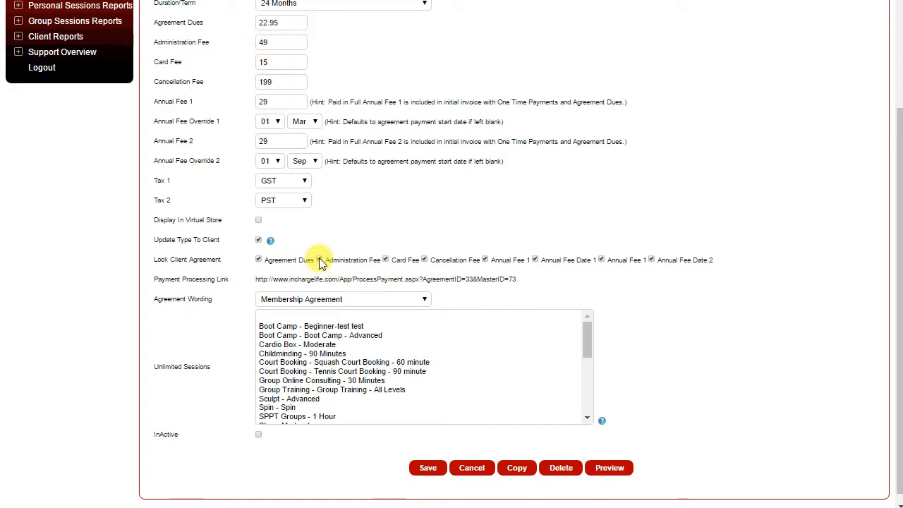
pyautogui.click(385, 260)
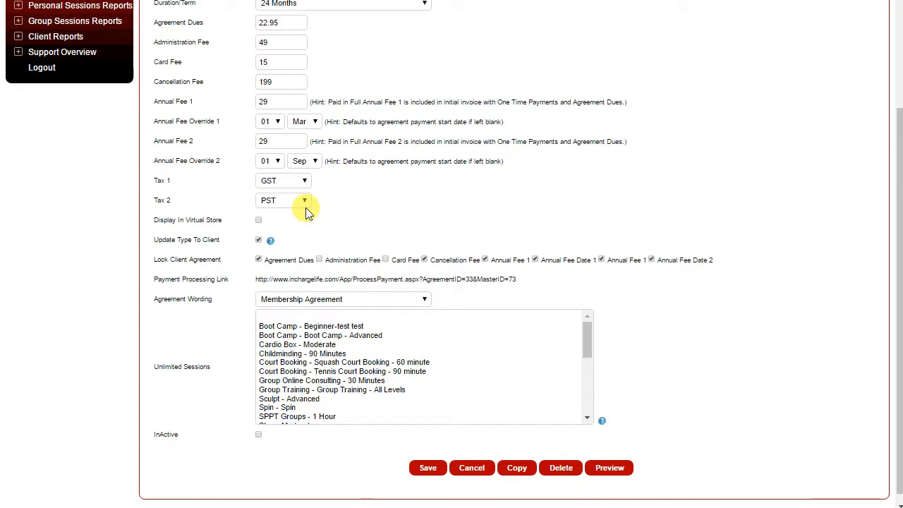
# Choose Membership Agreement as the agreement wording
pyautogui.scroll(-1, 307, 211)
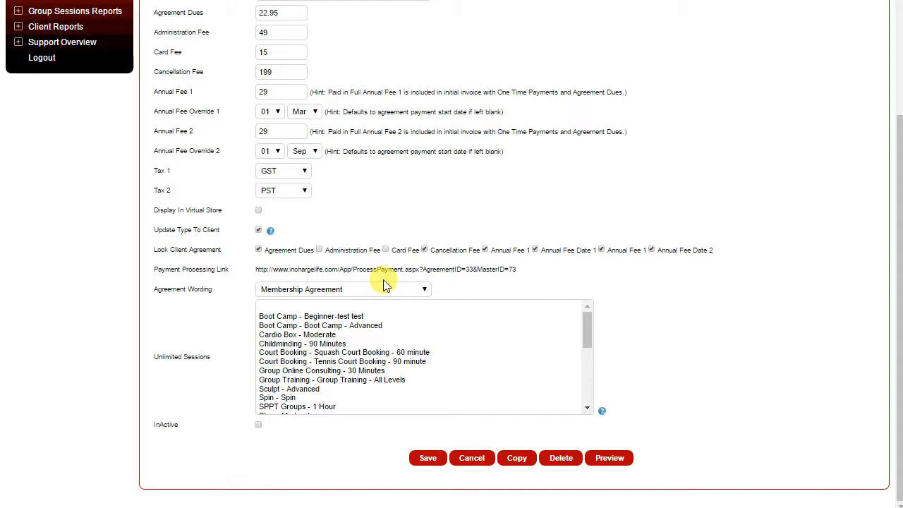
pyautogui.click(347, 291)
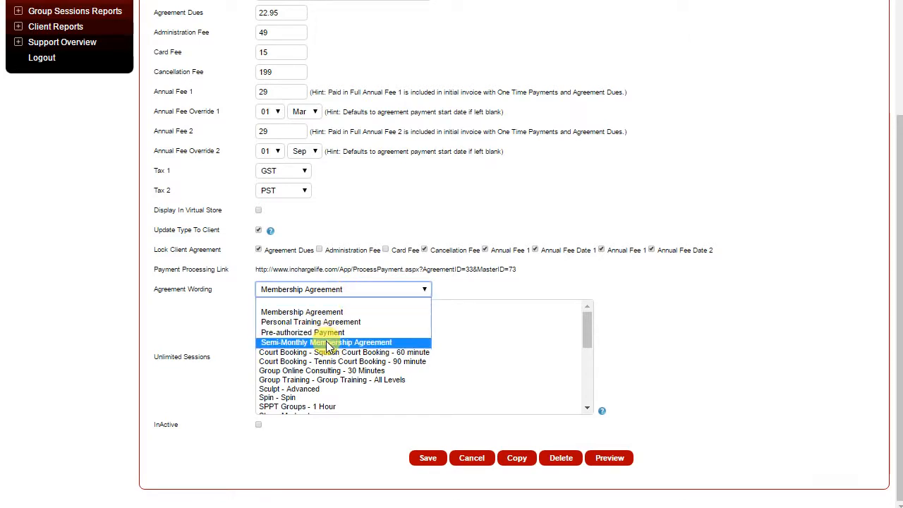
pyautogui.click(330, 313)
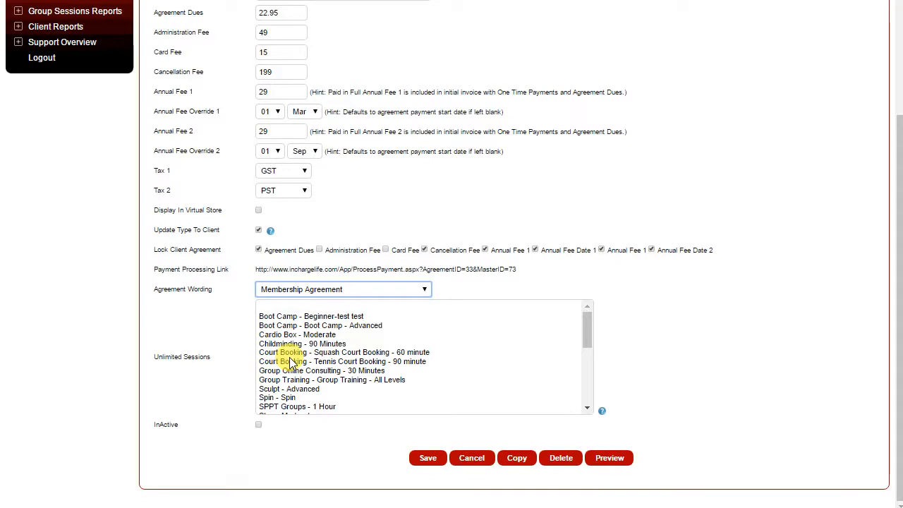
# Select both Boot Camp sessions, Group Training - All Levels and SPPT Groups - 1 Hour as the agreement's unlimited sessions
pyautogui.click(333, 328)
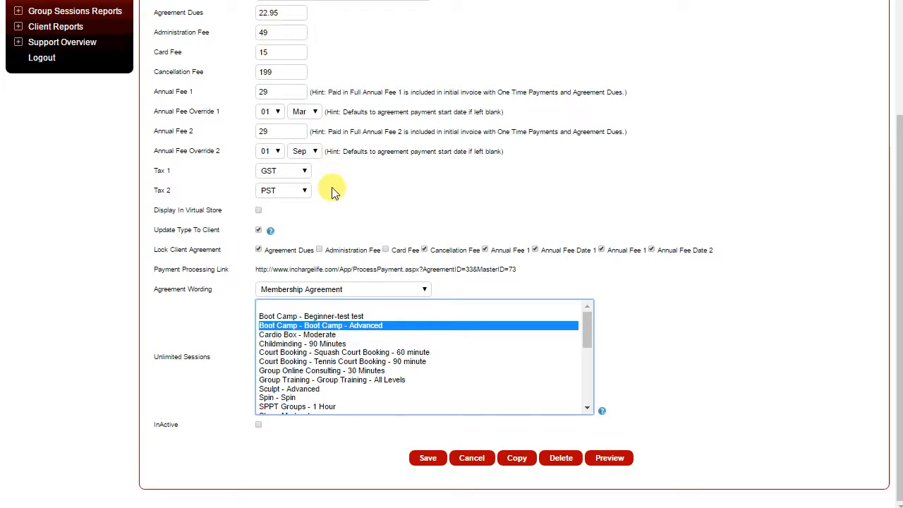
pyautogui.keyDown('shift'); pyautogui.click(288, 380); pyautogui.keyUp('shift')
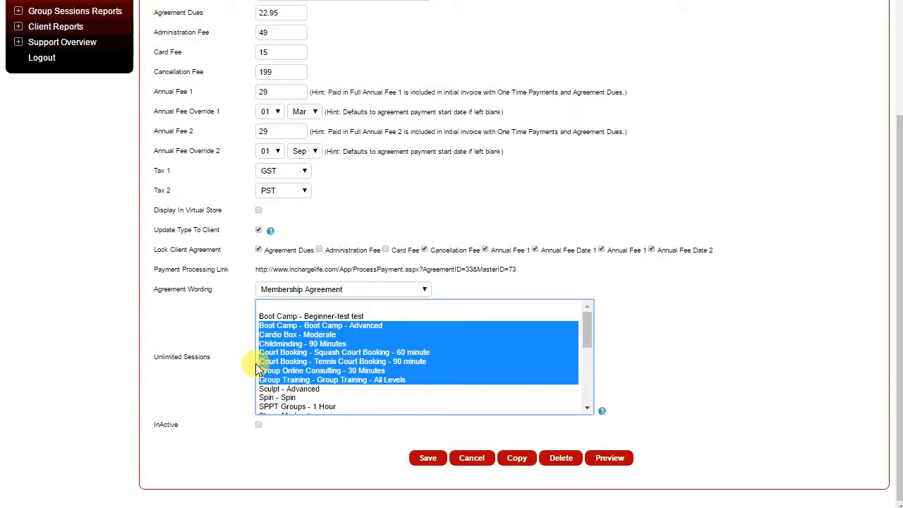
pyautogui.click(284, 317)
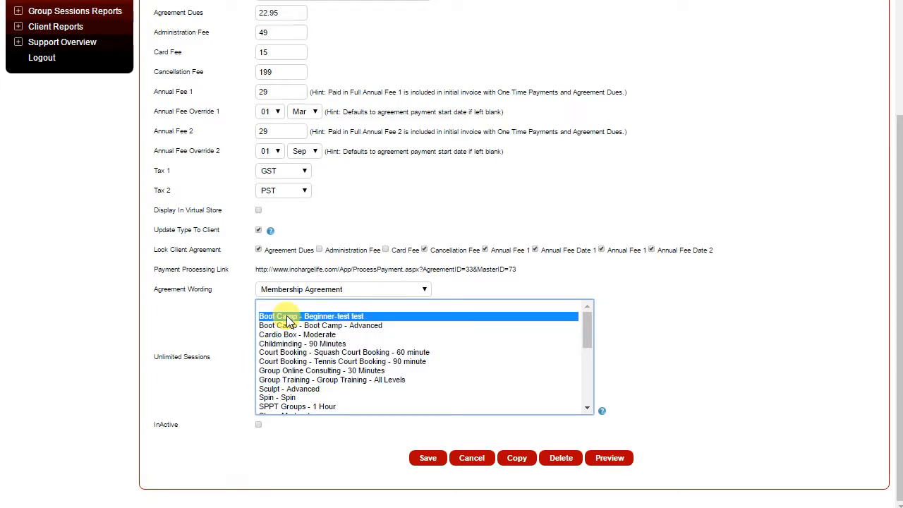
pyautogui.keyDown('ctrl'); pyautogui.click(285, 326); pyautogui.keyUp('ctrl')
pyautogui.keyDown('ctrl'); pyautogui.click(299, 380); pyautogui.keyUp('ctrl')
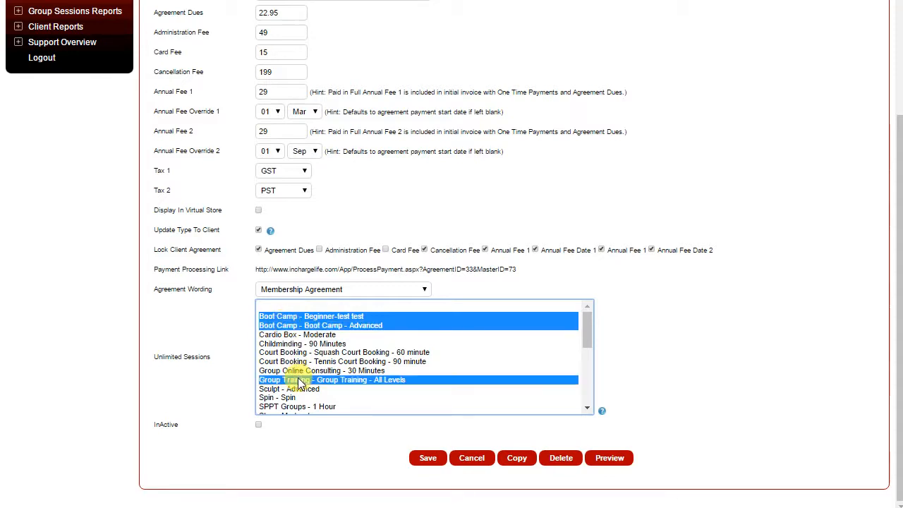
pyautogui.keyDown('ctrl'); pyautogui.click(295, 408); pyautogui.keyUp('ctrl')
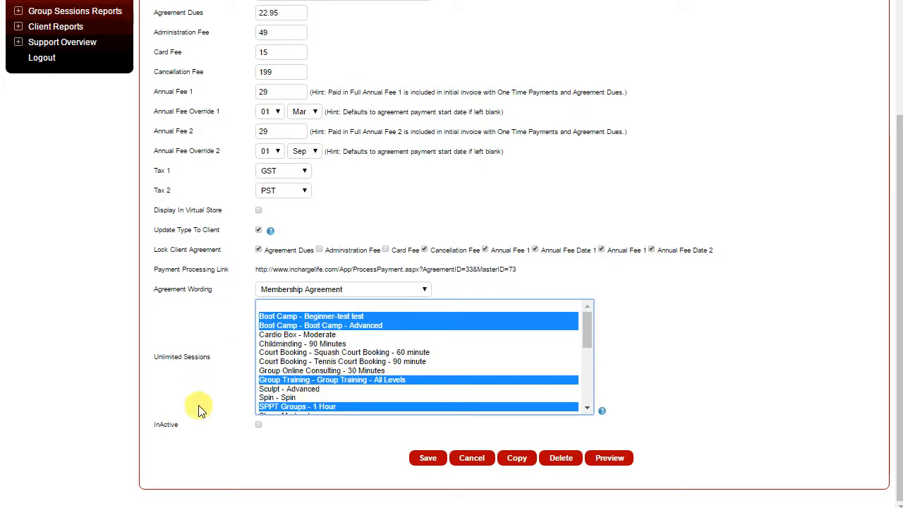
# Replace the agreement's unlimited sessions selection with the blank entry and save the agreement
pyautogui.click(292, 305)
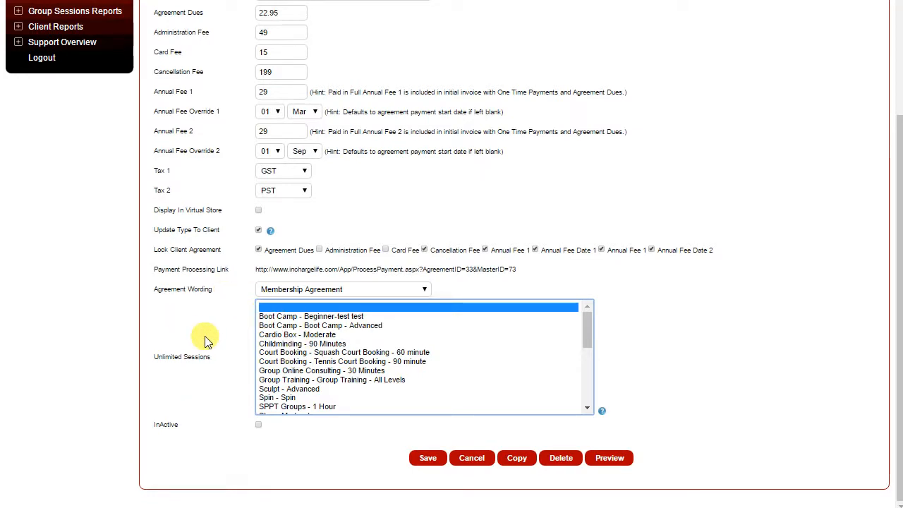
pyautogui.click(423, 455)
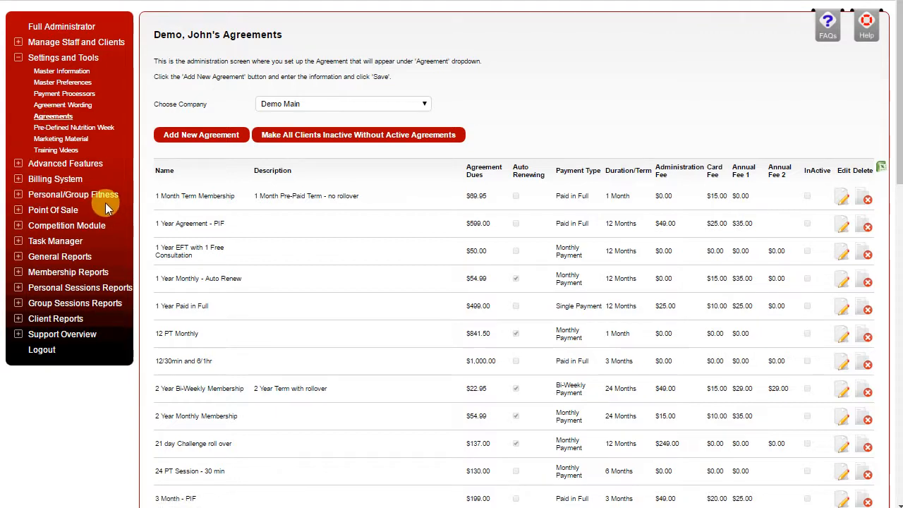
# Open Client Management and go to the agreements of the fourth client in the list
pyautogui.click(19, 58)
pyautogui.click(18, 42)
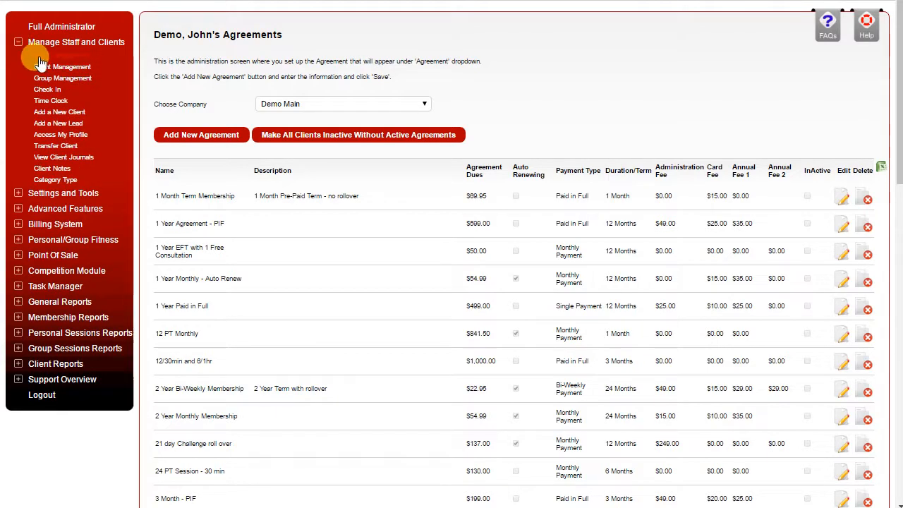
pyautogui.click(73, 69)
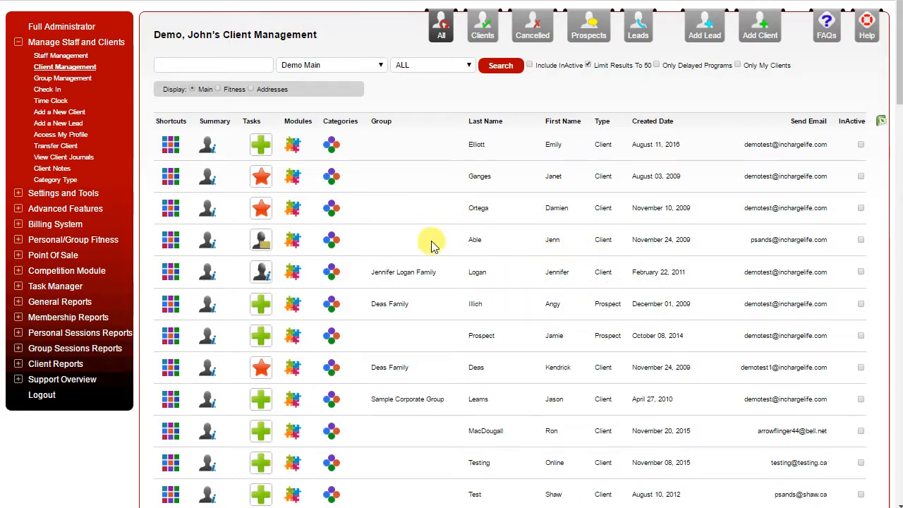
pyautogui.click(172, 243)
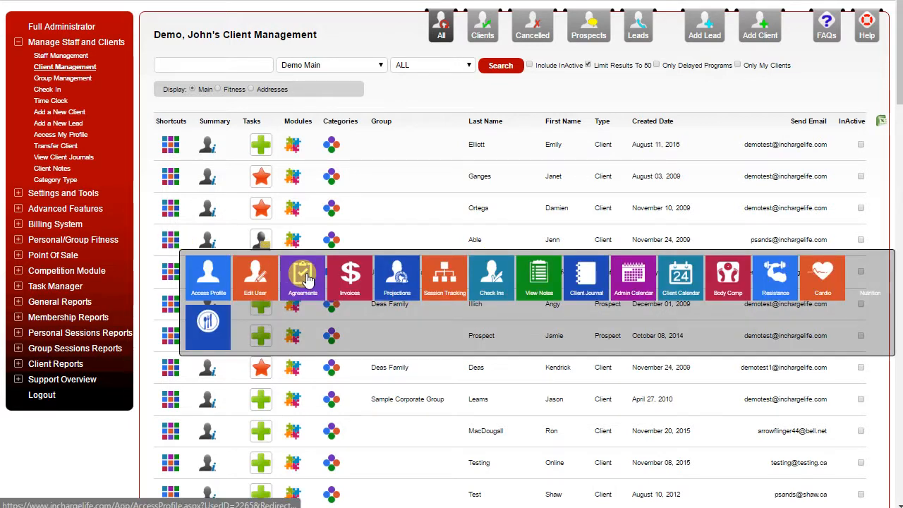
pyautogui.click(306, 279)
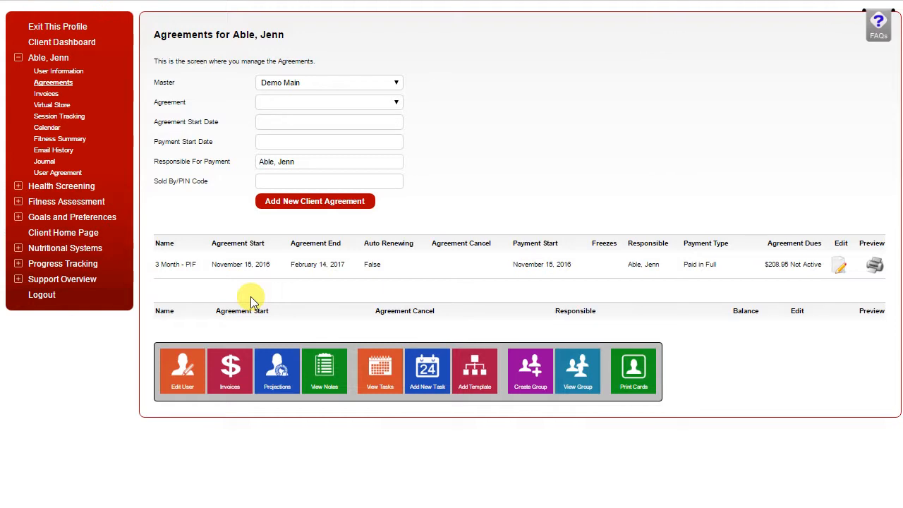
# Choose the 2 Year Bi-Weekly Membership for the client's new agreement, with an agreement start date of 13-Apr-2017
pyautogui.click(311, 105)
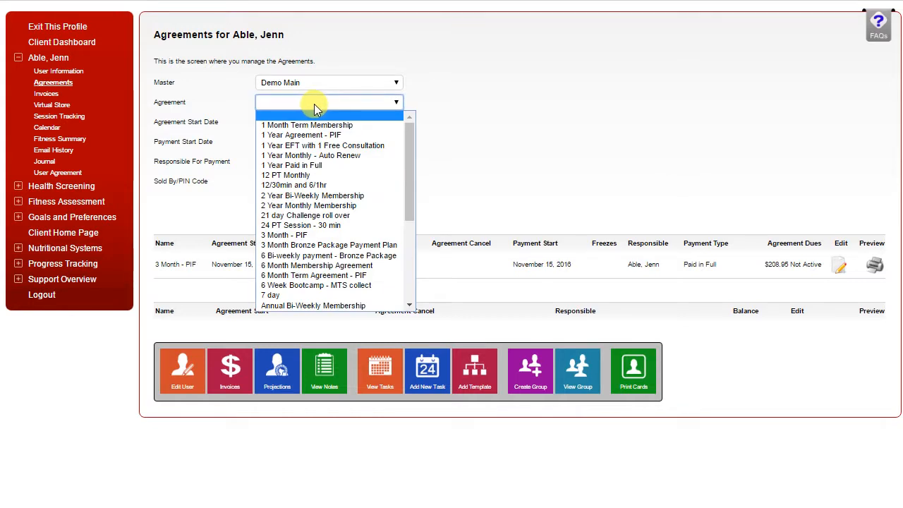
pyautogui.click(311, 197)
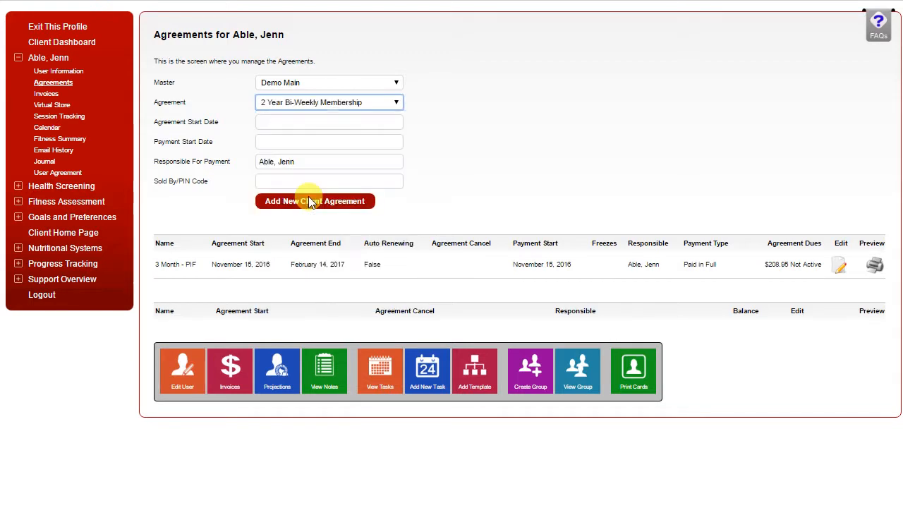
pyautogui.click(279, 124)
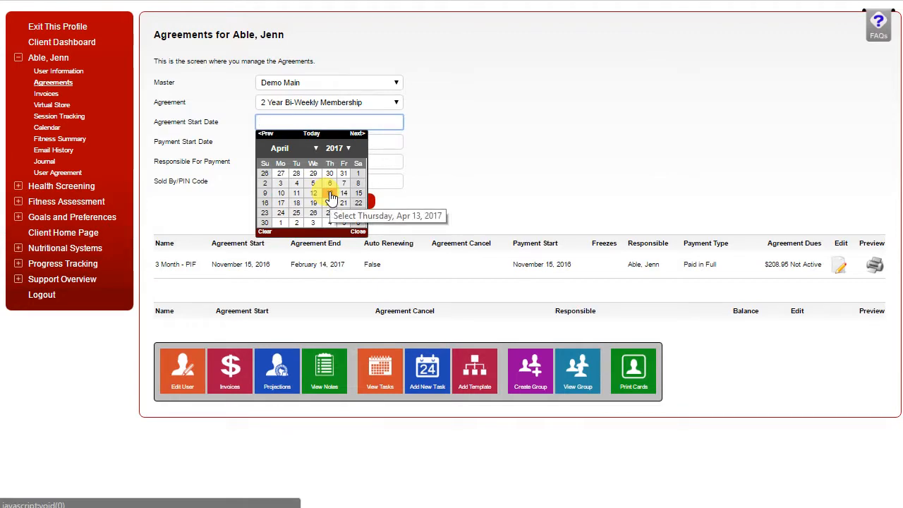
pyautogui.click(332, 195)
# Set the payment start date of the new client agreement to 15-May-2017
pyautogui.click(277, 141)
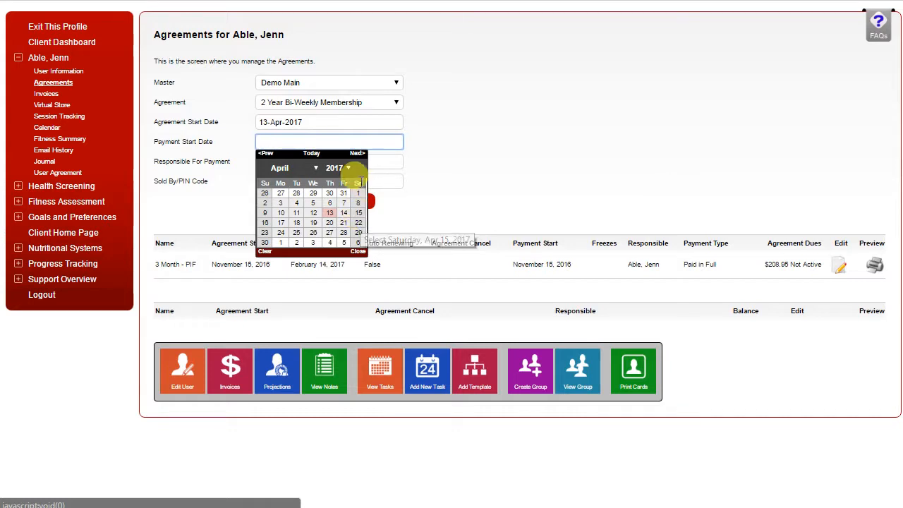
pyautogui.click(356, 155)
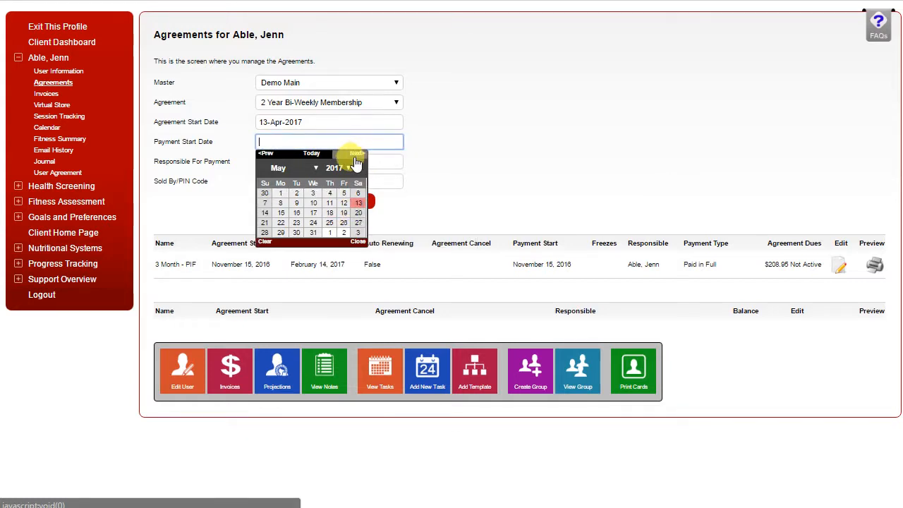
pyautogui.click(280, 194)
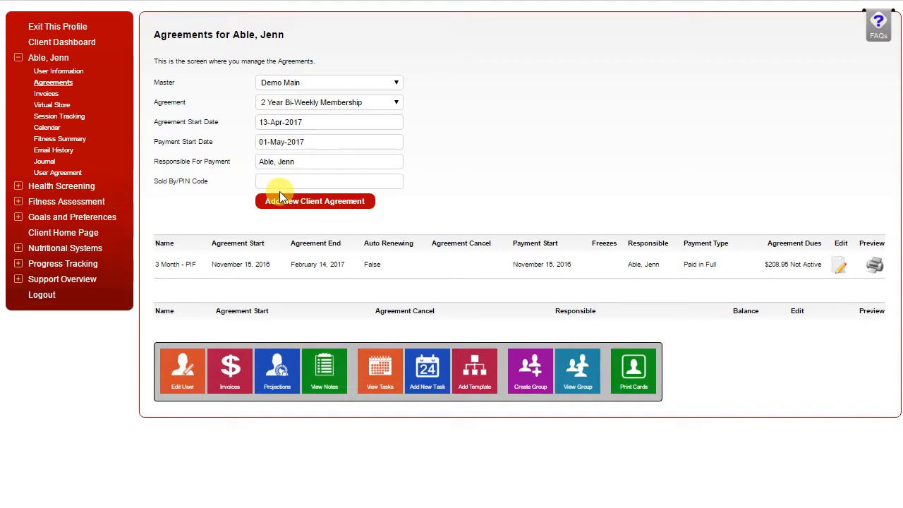
pyautogui.click(288, 141)
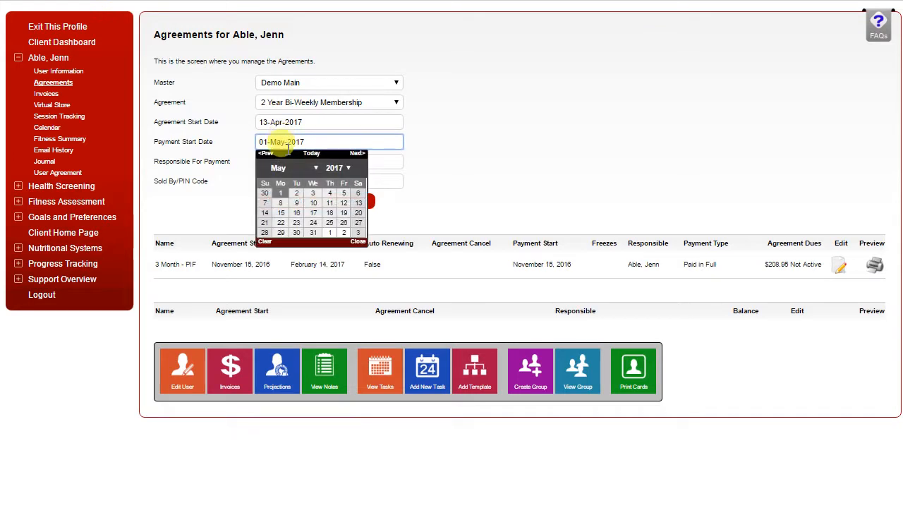
pyautogui.click(280, 212)
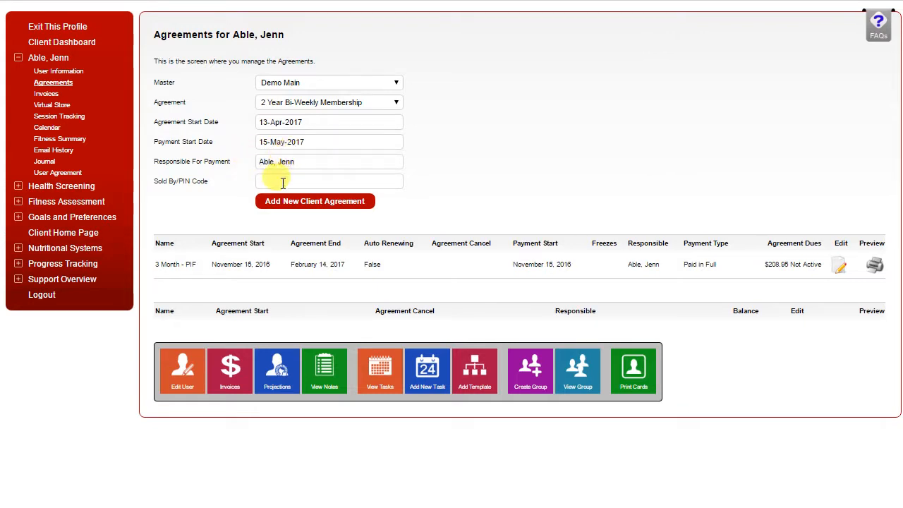
# Enter the seller's PIN code in the Sold By/PIN Code field and add the new client agreement
pyautogui.click(282, 183)
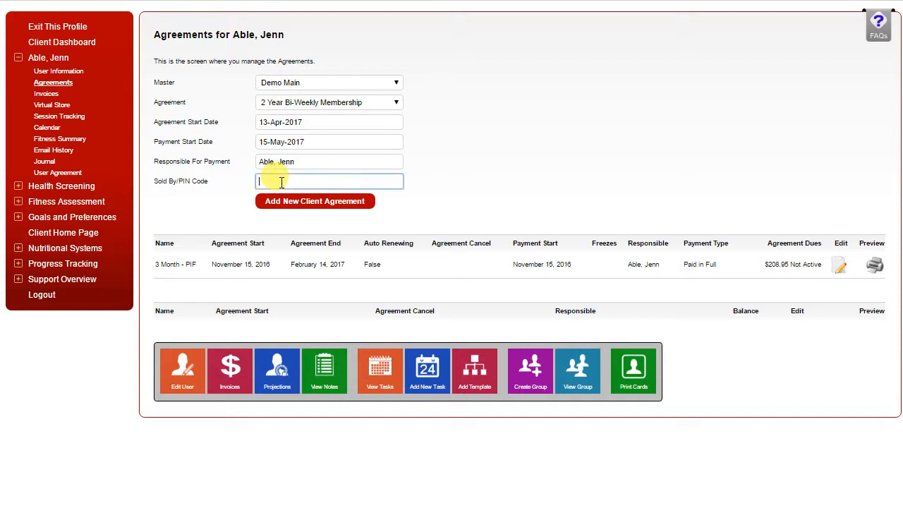
pyautogui.write('•')
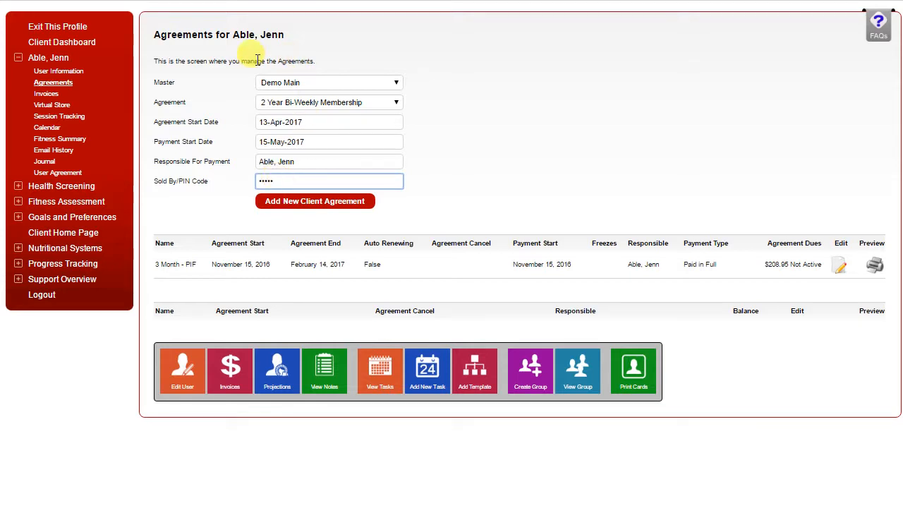
pyautogui.click(308, 202)
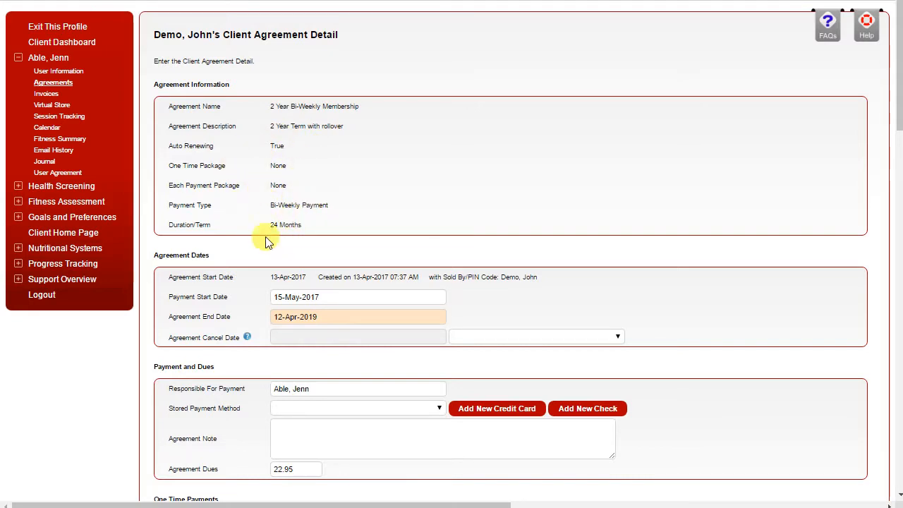
# Examine the client's stored payment methods and the entry fields for a new credit card and a new check
pyautogui.scroll(-2, 289, 240)
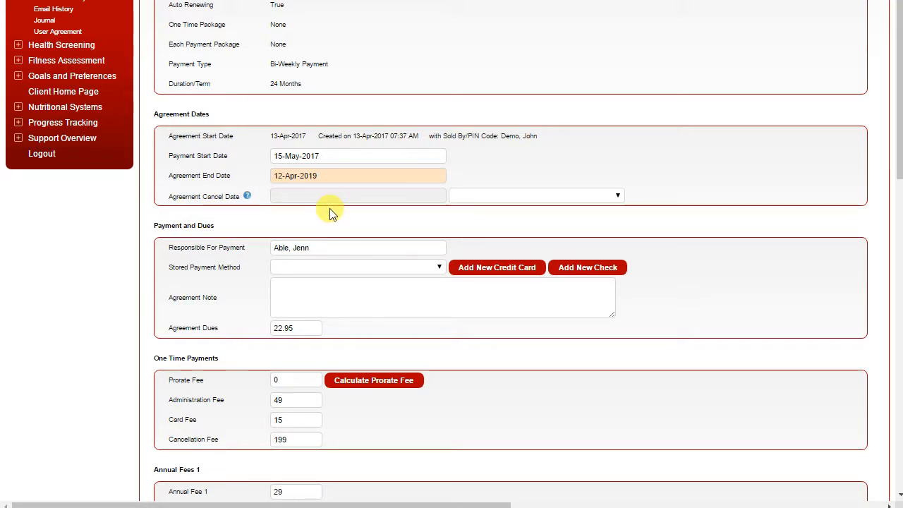
pyautogui.scroll(-3, 332, 213)
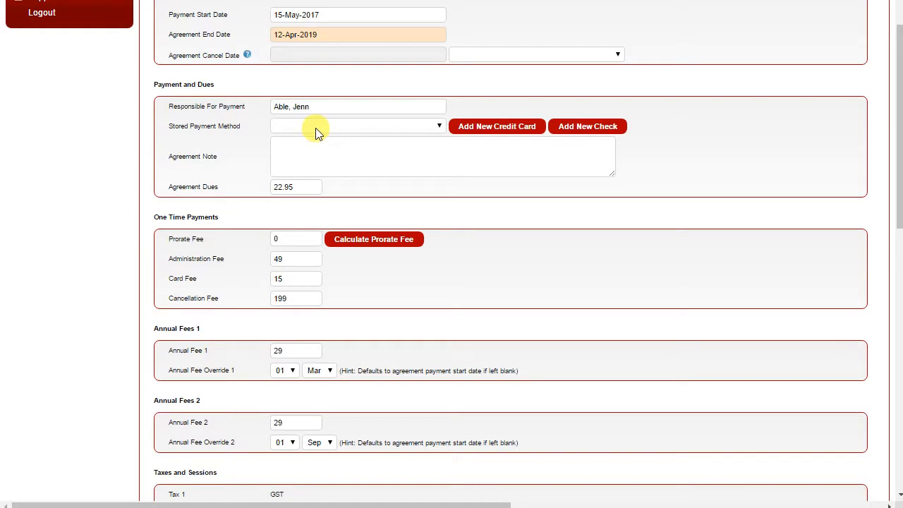
pyautogui.click(318, 127)
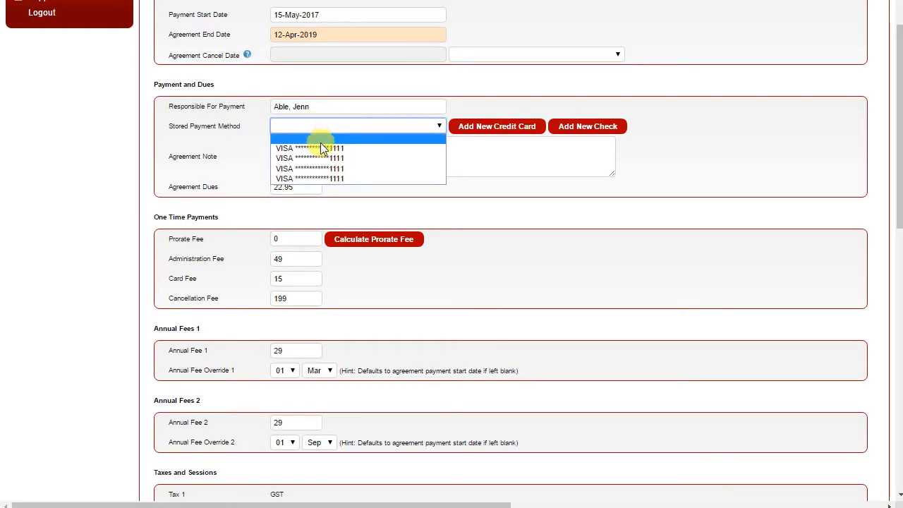
pyautogui.click(328, 107)
pyautogui.click(494, 125)
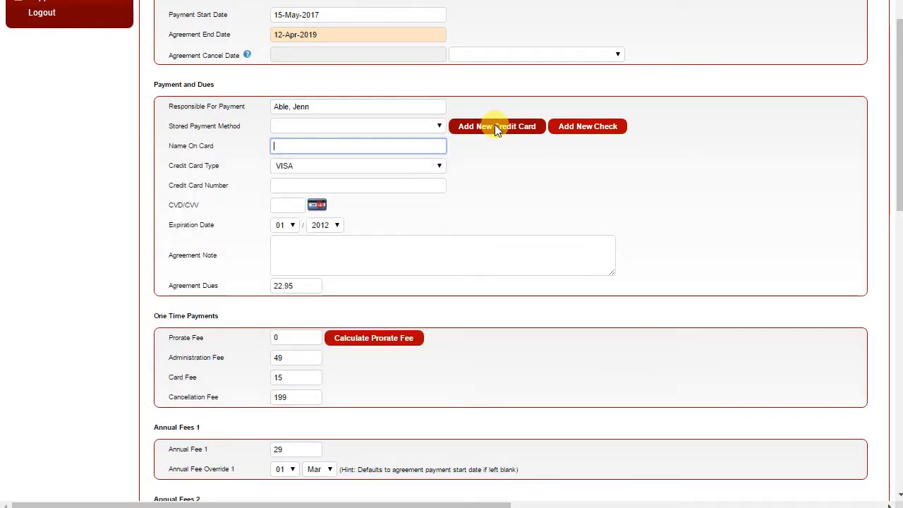
pyautogui.click(600, 127)
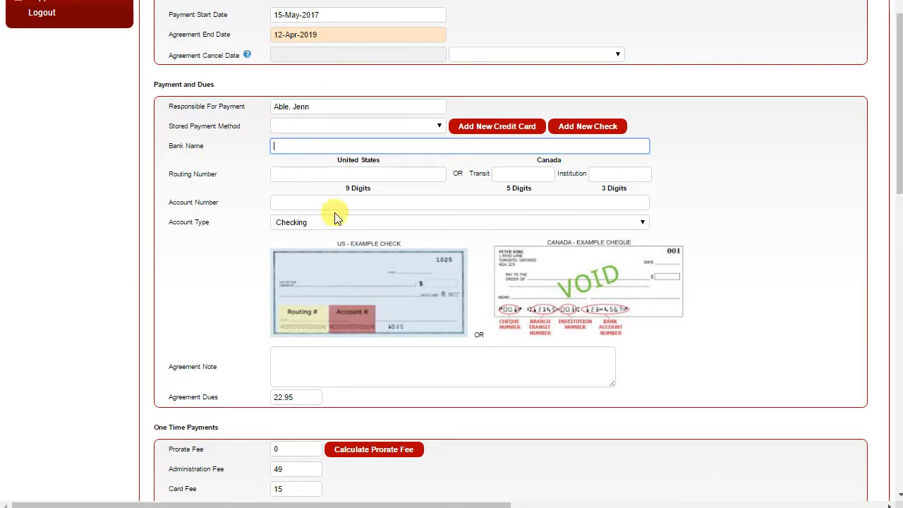
pyautogui.click(296, 127)
pyautogui.click(296, 125)
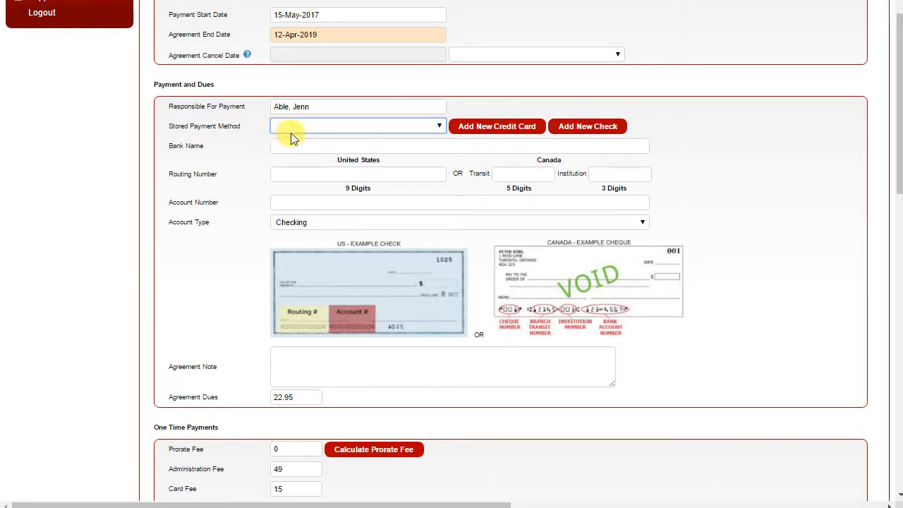
pyautogui.click(334, 125)
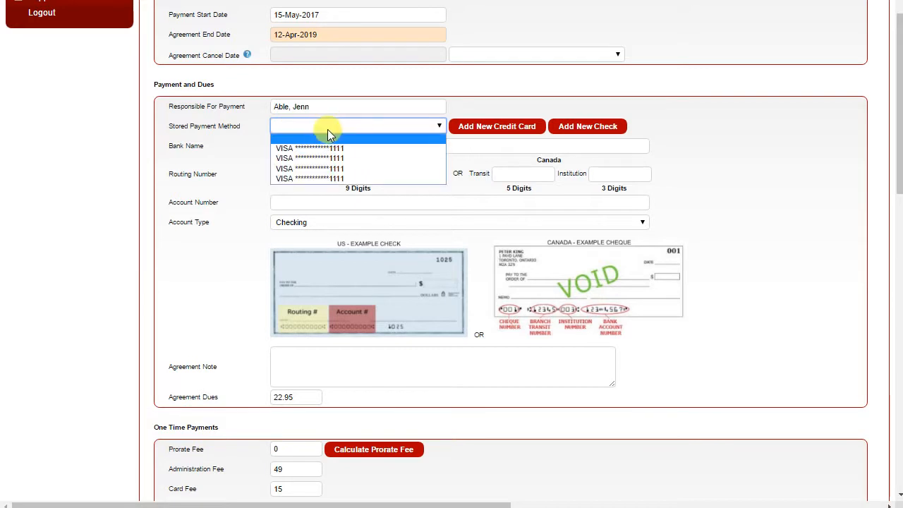
pyautogui.click(330, 130)
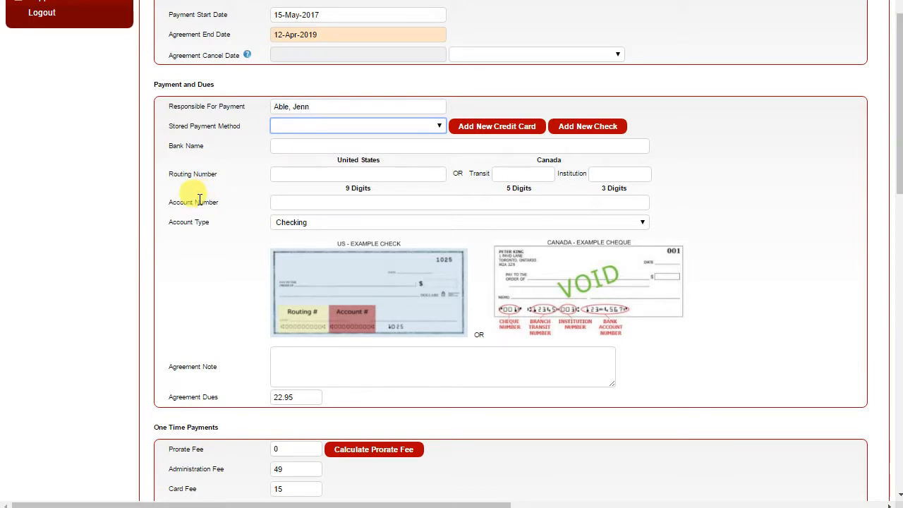
# Review the agreement dues and administration fee, and calculate the prorate fee under the one time payments
pyautogui.scroll(-4, 199, 201)
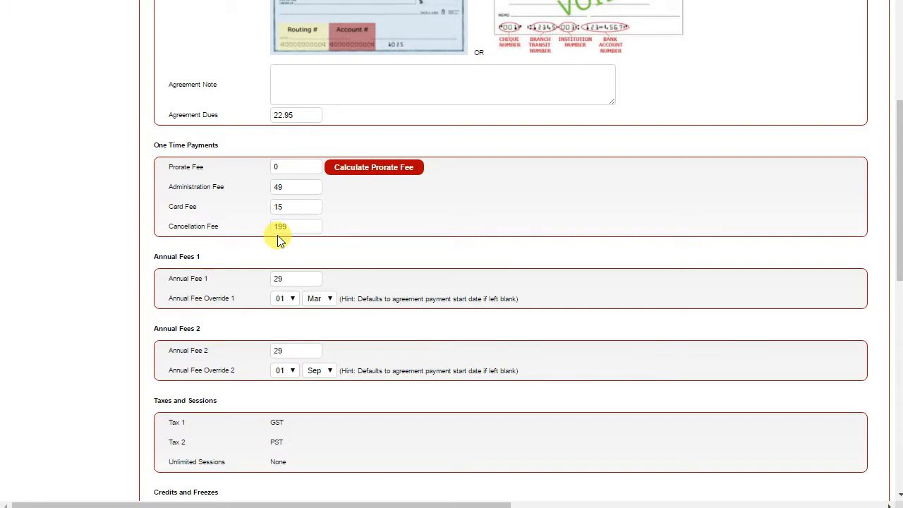
pyautogui.moveTo(291, 115); pyautogui.dragTo(239, 120)
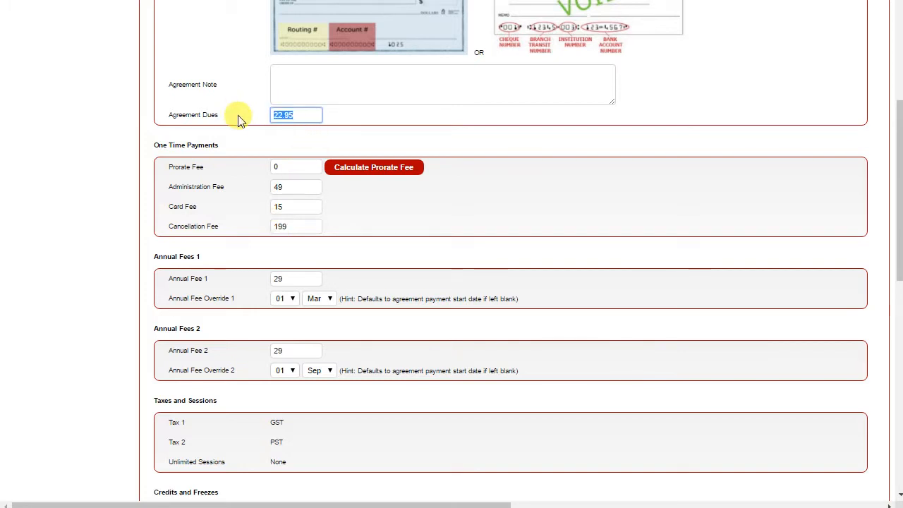
pyautogui.click(278, 160)
pyautogui.moveTo(292, 186); pyautogui.dragTo(266, 190)
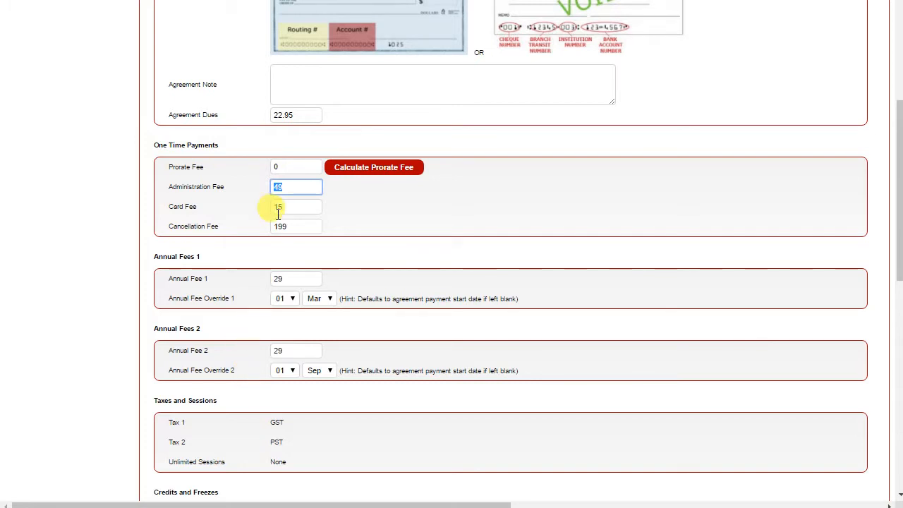
pyautogui.scroll(1, 278, 203)
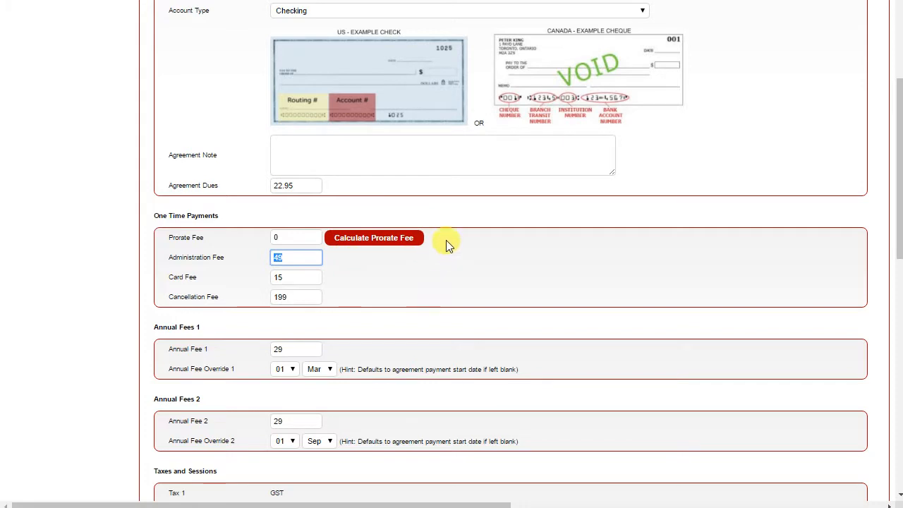
pyautogui.click(357, 238)
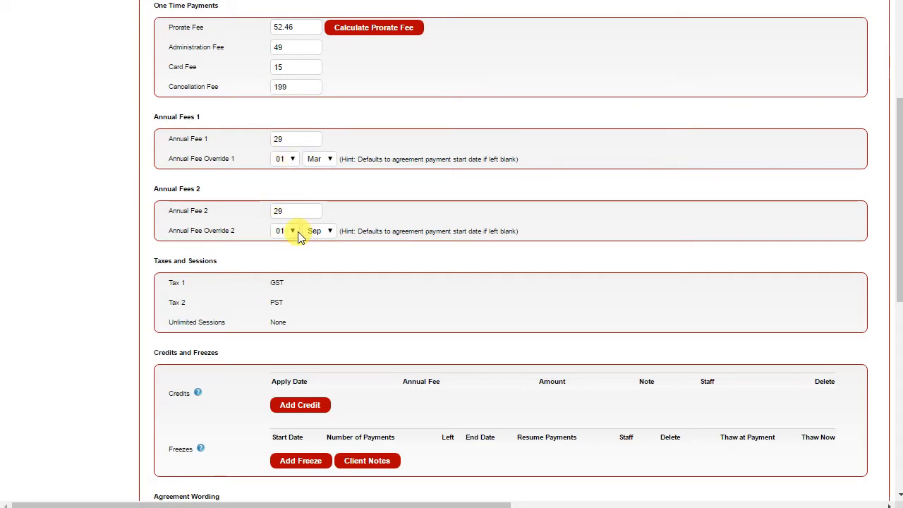
# Confirm the payment details in the Agreement Wording section and add the user agreement text
pyautogui.scroll(-2, 297, 238)
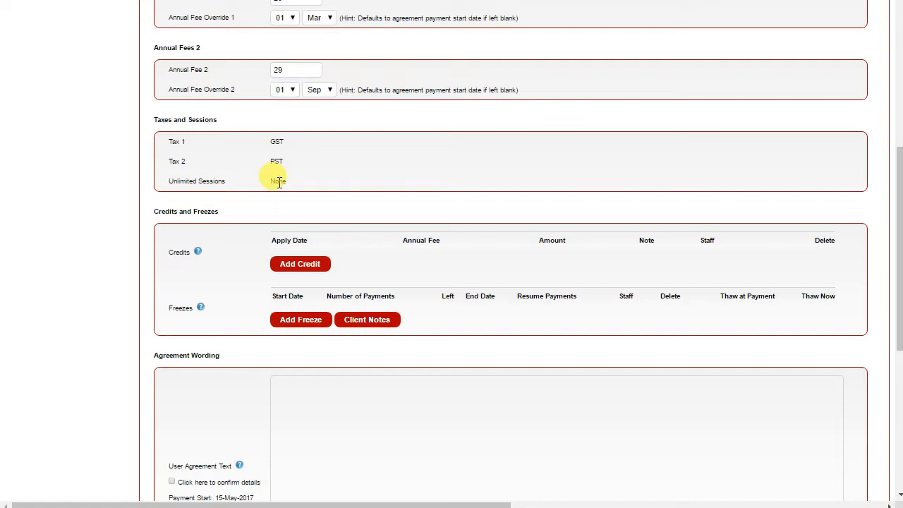
pyautogui.scroll(-1, 279, 182)
pyautogui.scroll(-1, 278, 182)
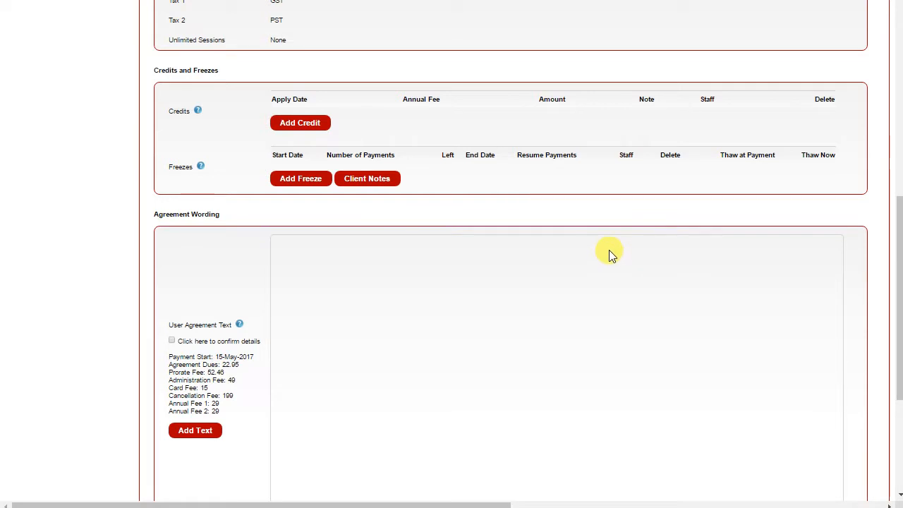
pyautogui.scroll(-1, 609, 250)
pyautogui.scroll(-3, 610, 255)
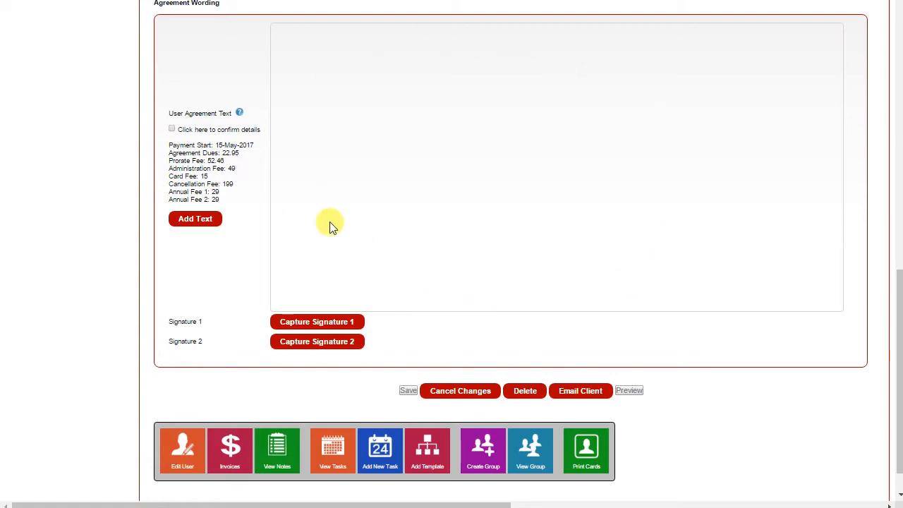
pyautogui.click(171, 129)
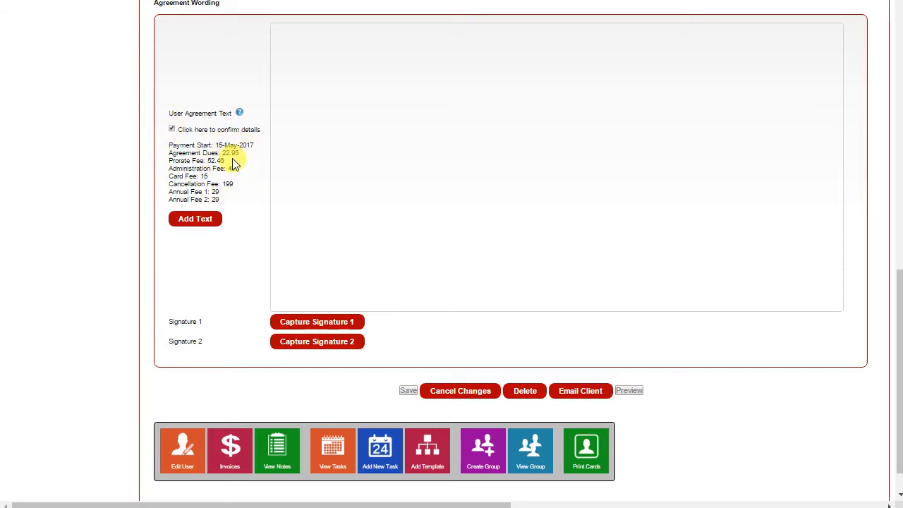
pyautogui.click(187, 219)
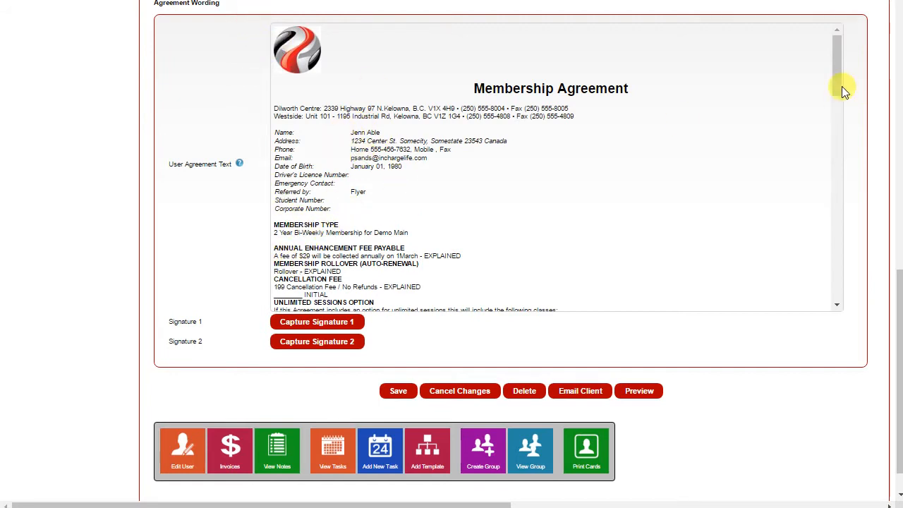
# Capture the client's handwritten signature as Signature 1 and review its placement at the end of the user agreement text
pyautogui.moveTo(836, 58); pyautogui.dragTo(844, 267)
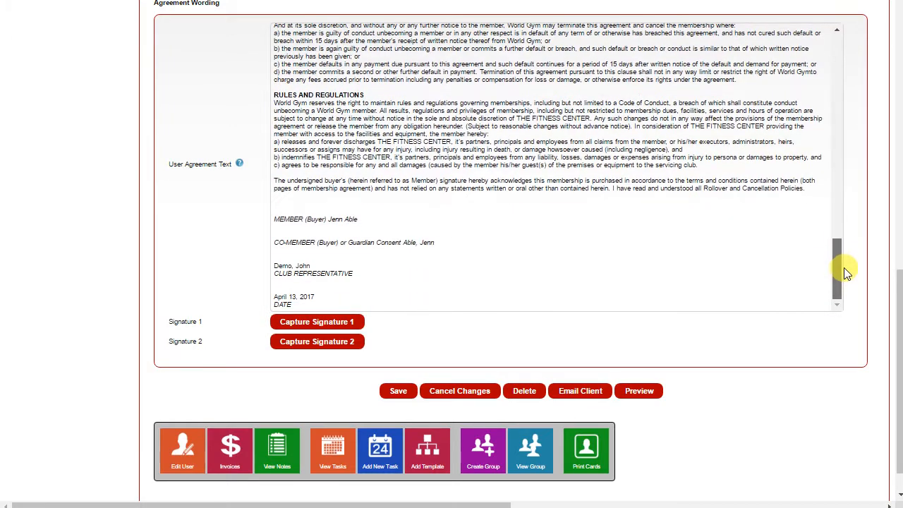
pyautogui.click(307, 323)
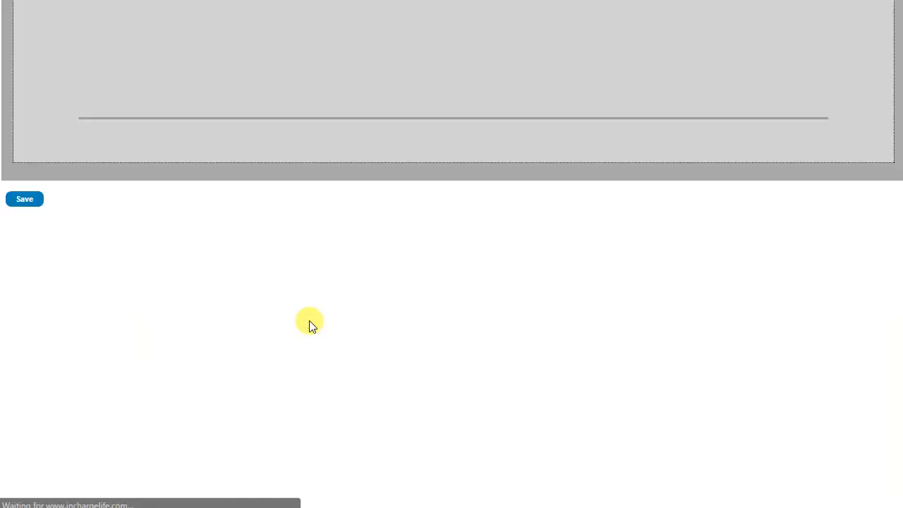
pyautogui.moveTo(467, 54); pyautogui.dragTo(828, 60)
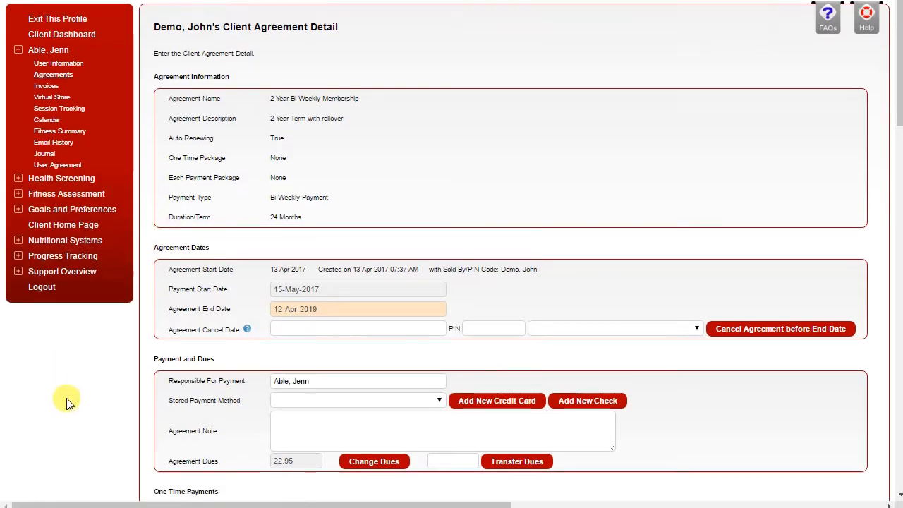
pyautogui.scroll(-15, 67, 401)
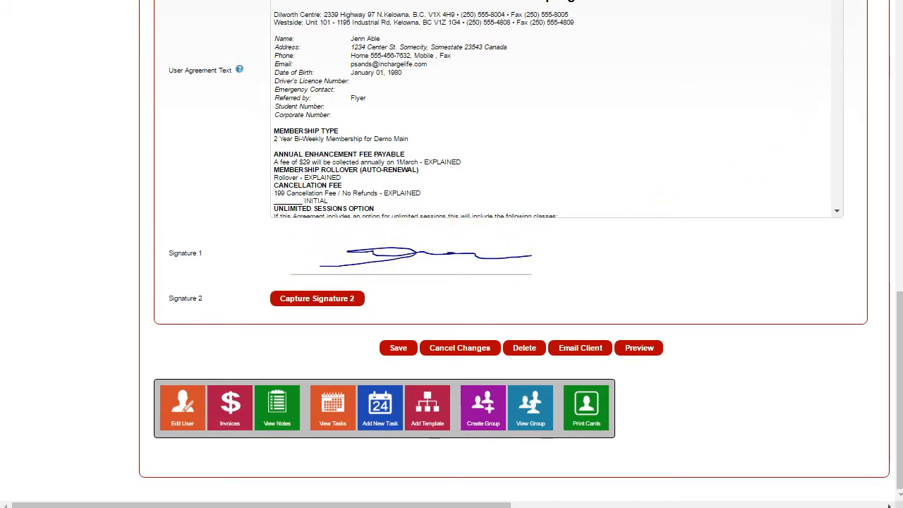
pyautogui.scroll(-10, 840, 80)
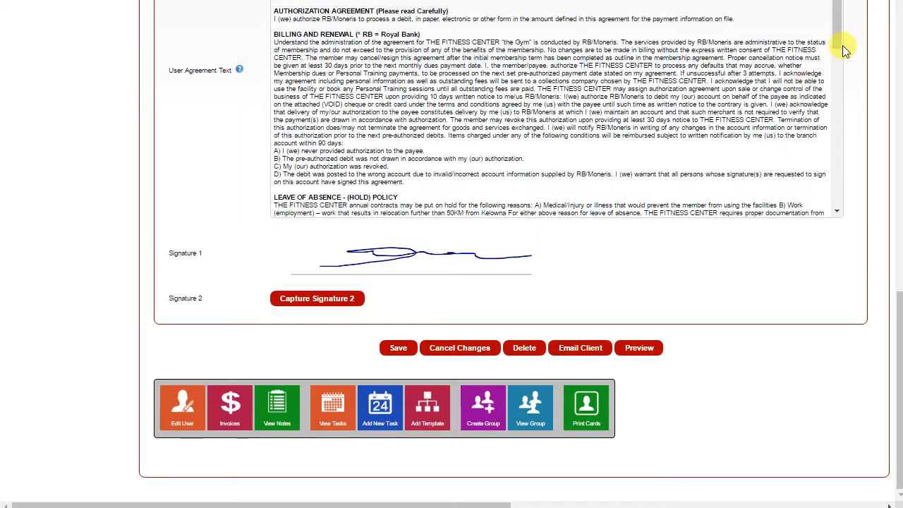
pyautogui.scroll(-10, 838, 142)
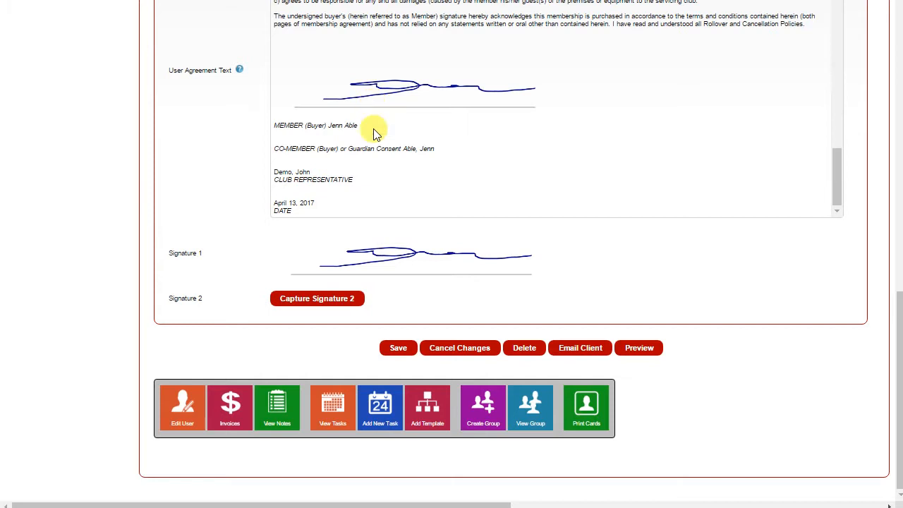
# Save the signed agreement and add a Visa payment of 128.11 to its initial agreement invoice
pyautogui.click(398, 347)
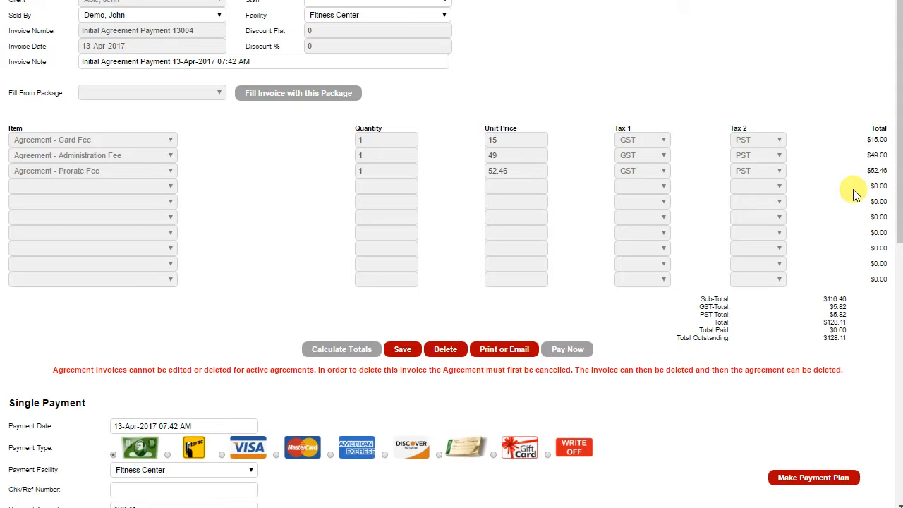
pyautogui.scroll(-1, 847, 204)
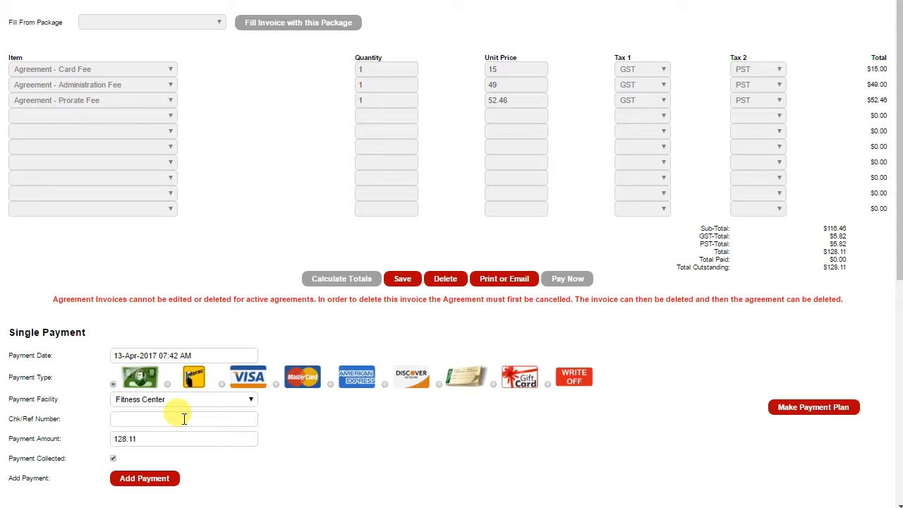
pyautogui.click(222, 385)
pyautogui.scroll(-1, 232, 395)
pyautogui.click(150, 410)
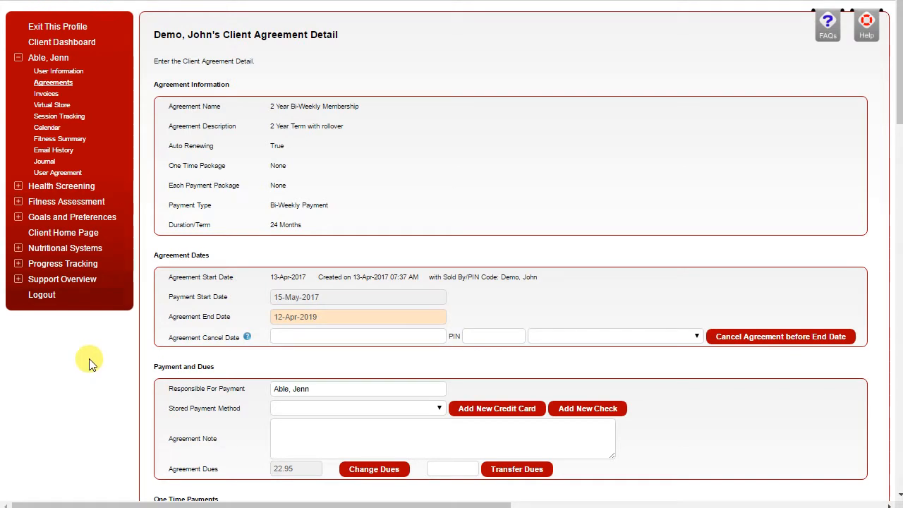
# Save the client agreement detail again and exit the client's profile to return to Client Management
pyautogui.scroll(-15, 89, 363)
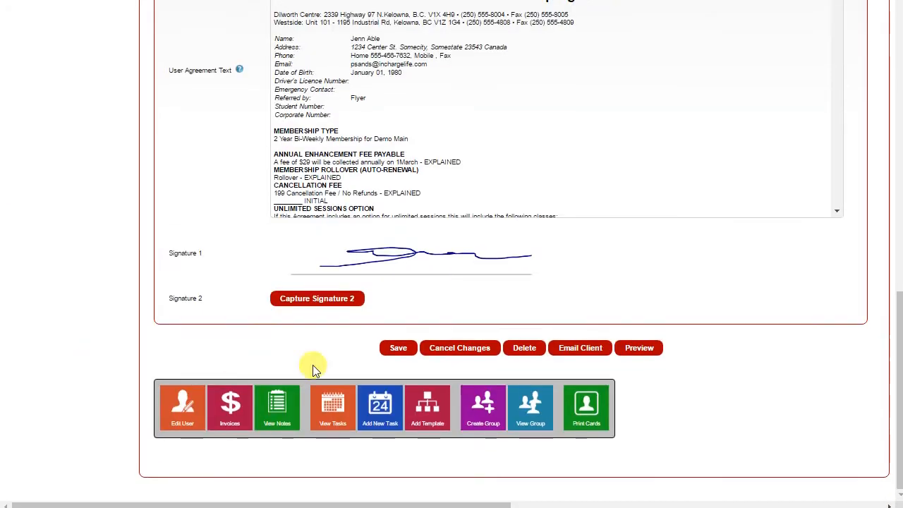
pyautogui.click(389, 346)
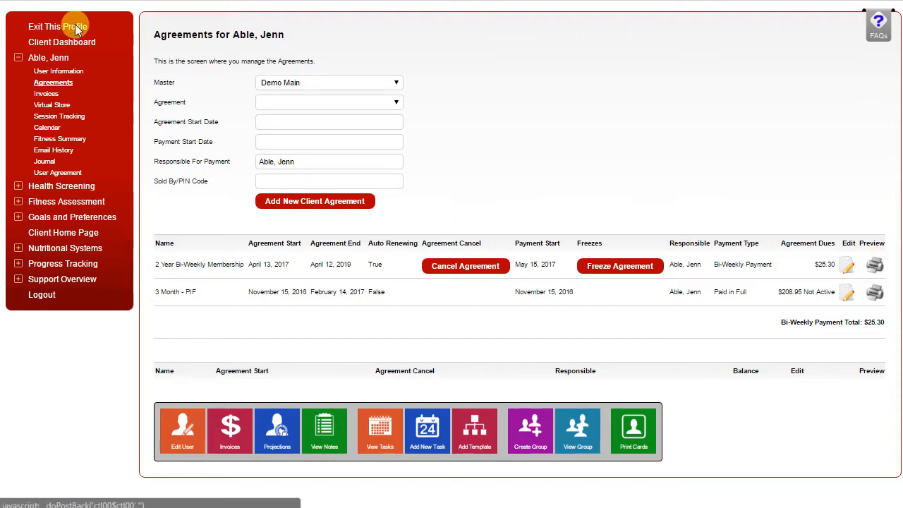
pyautogui.click(90, 269)
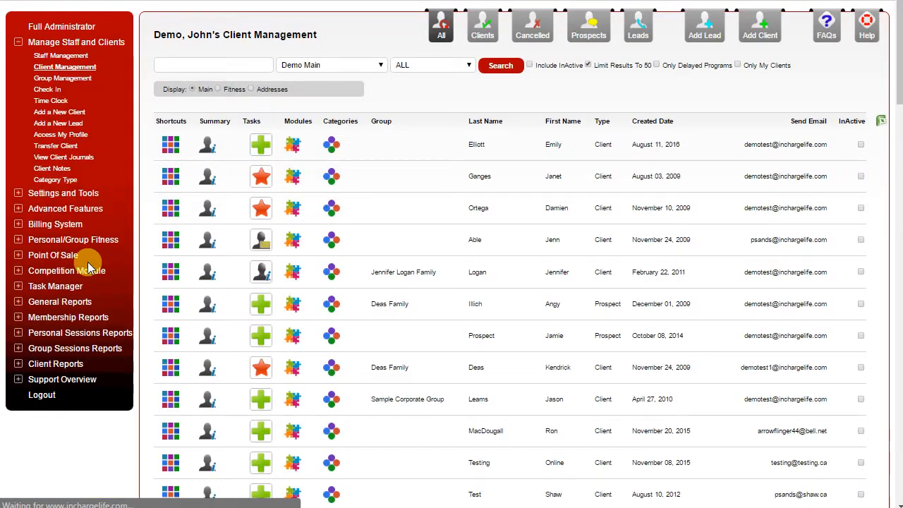
pyautogui.click(18, 43)
pyautogui.click(18, 57)
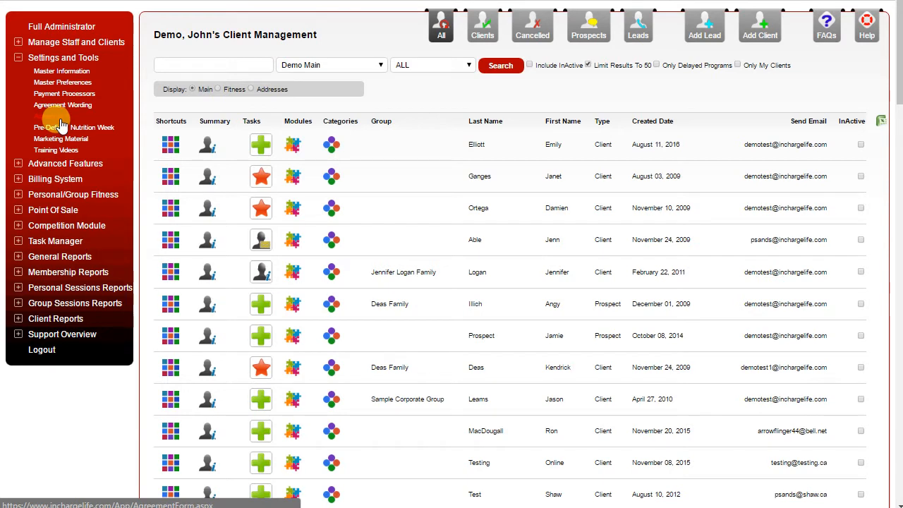
pyautogui.click(19, 58)
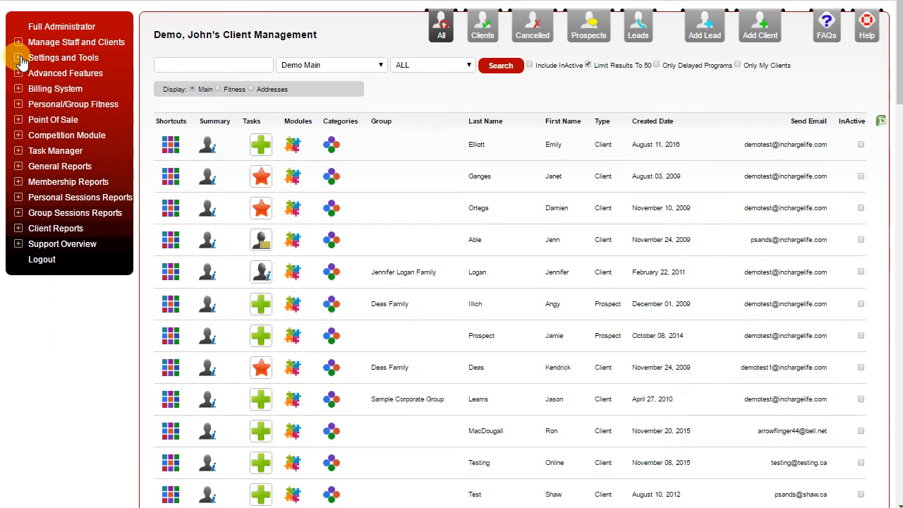